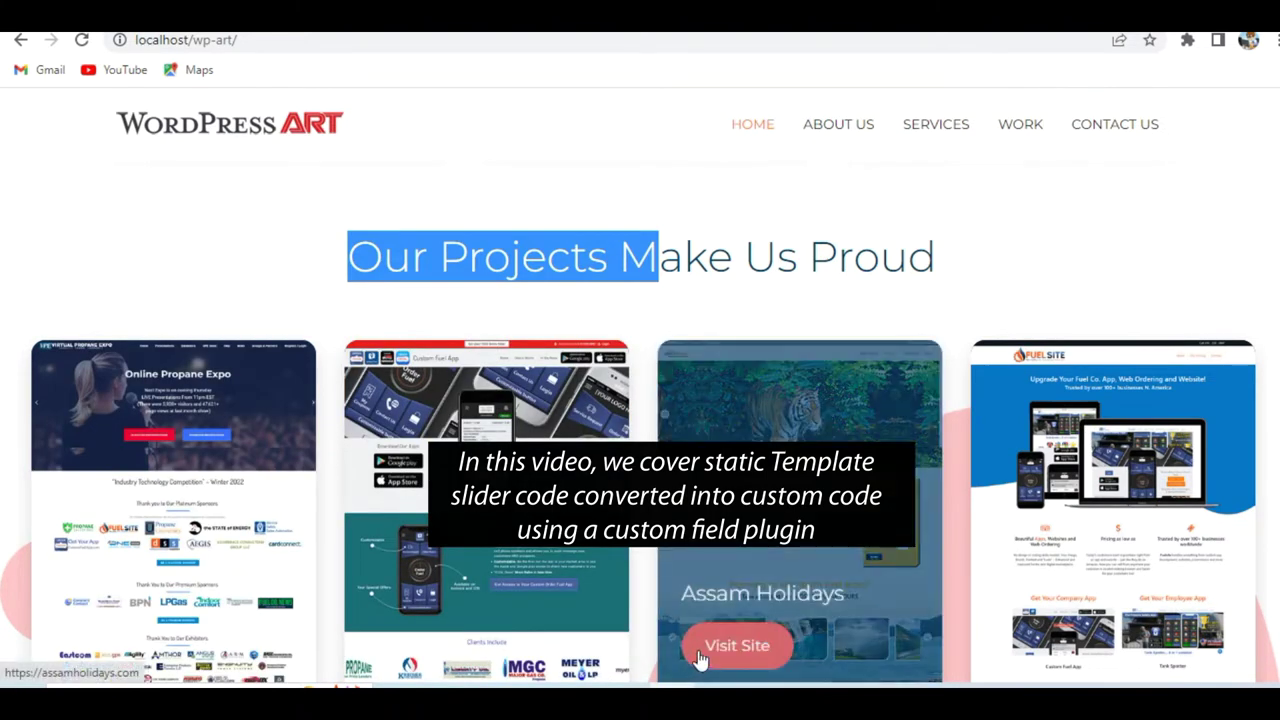
Browse the slides of the "Our Projects Make Us Proud" slider on the site's home page.
scroll(1055, 545, "down", 3)
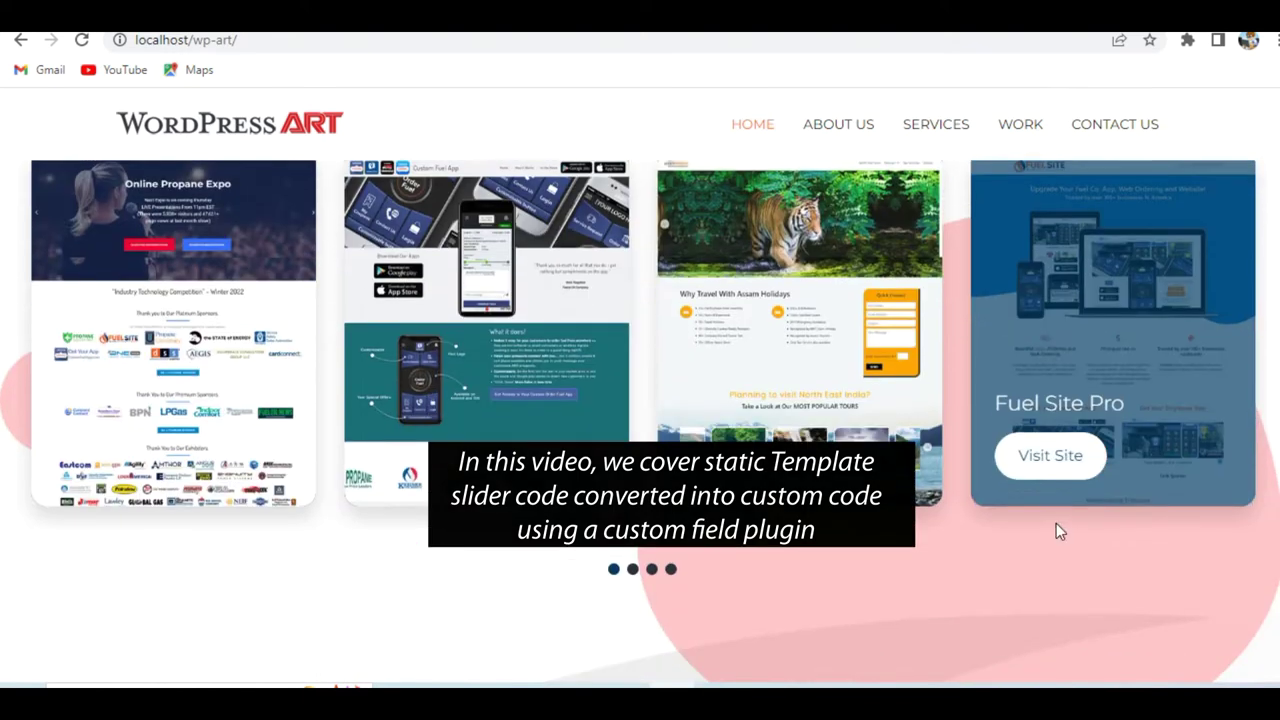
left_click(633, 570)
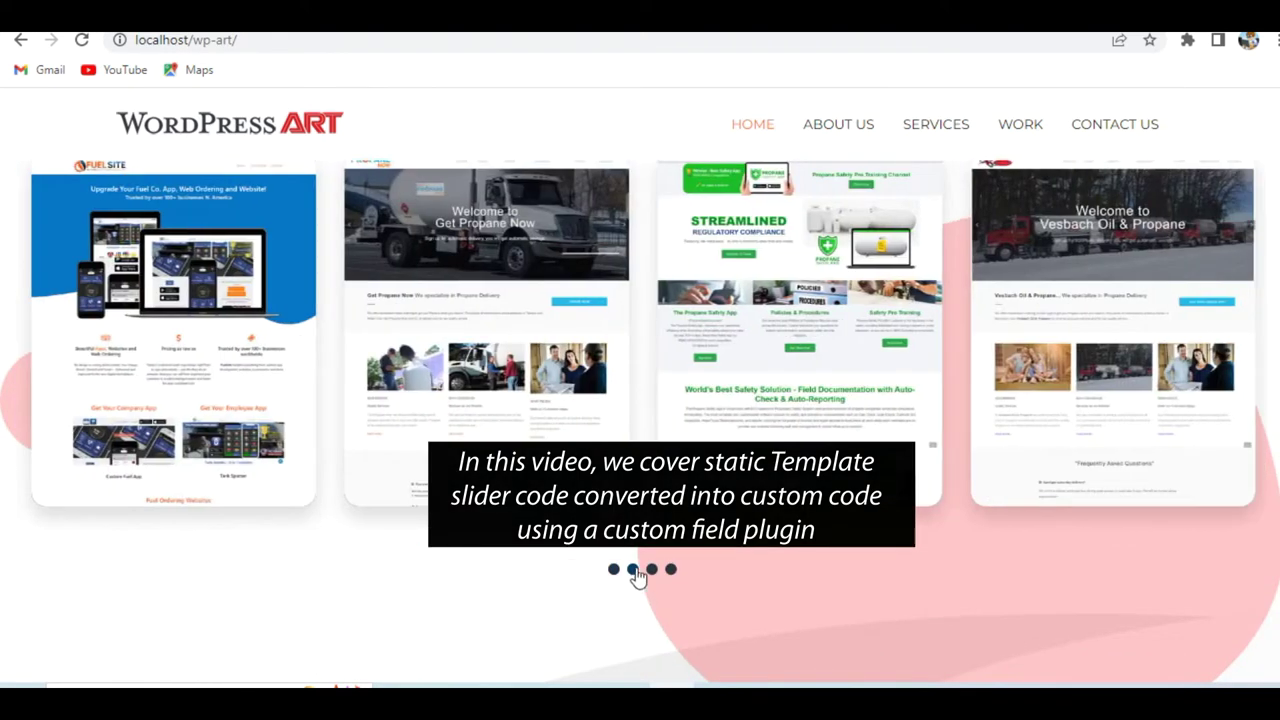
left_click(652, 570)
left_click(670, 570)
scroll(670, 578, "up", 3)
left_click(780, 368)
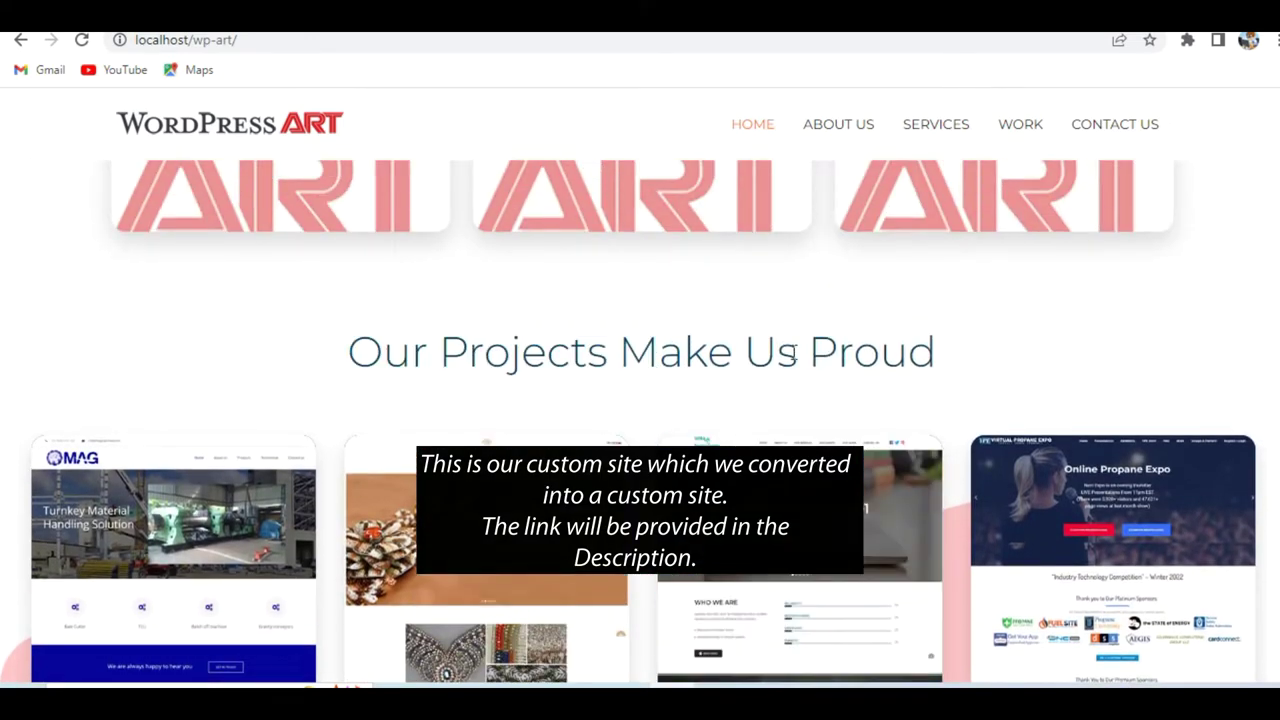
Review the home page sections from the banner down to the projects slider.
scroll(792, 352, "up", 10)
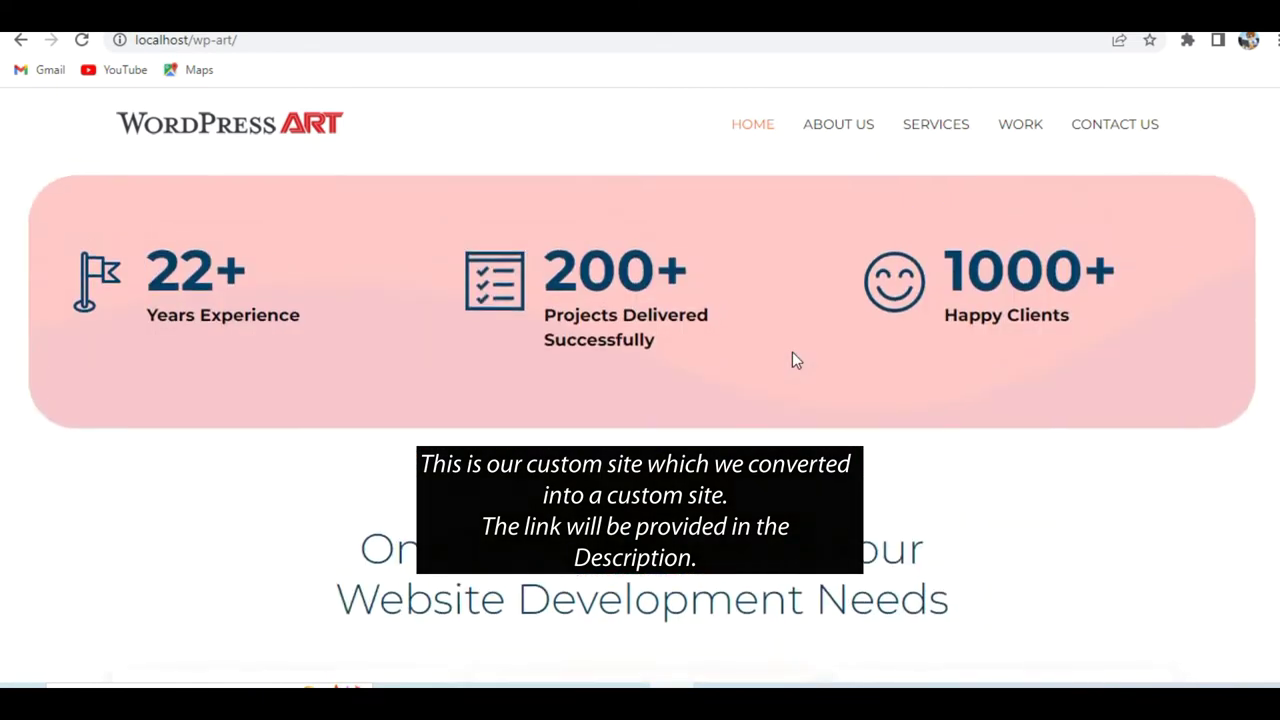
scroll(792, 352, "up", 5)
scroll(792, 352, "down", 6)
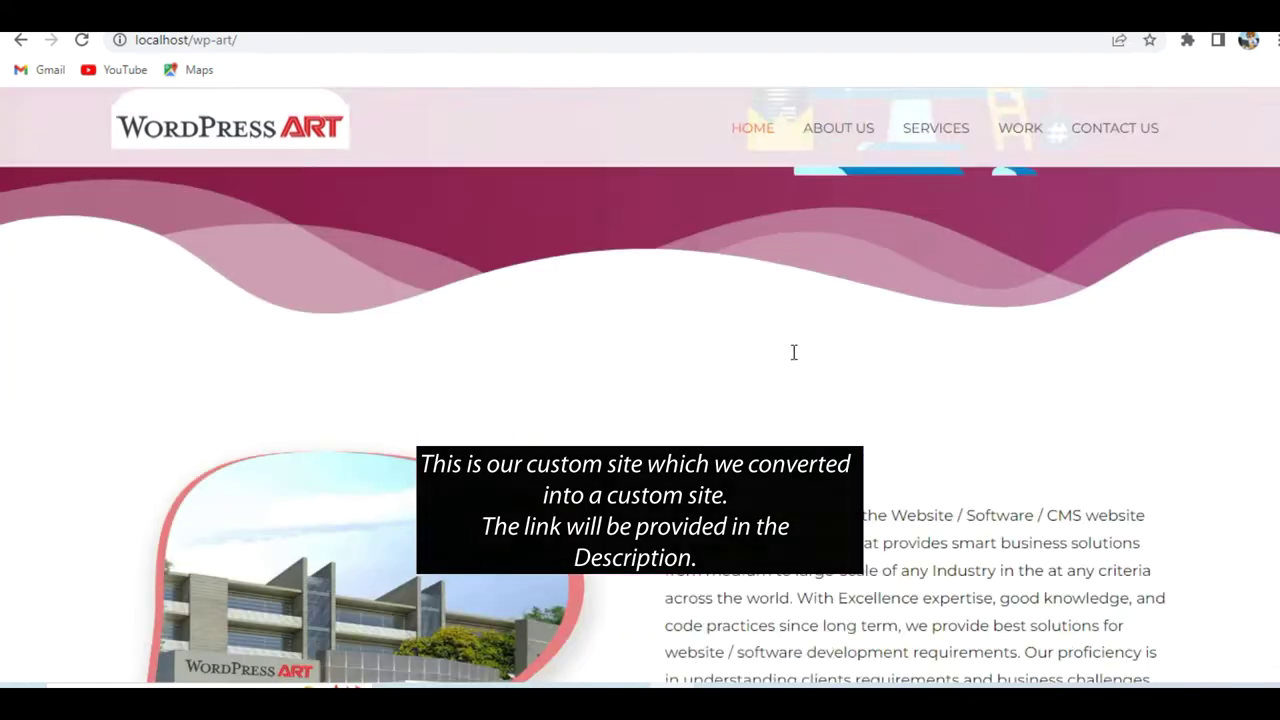
scroll(792, 360, "down", 10)
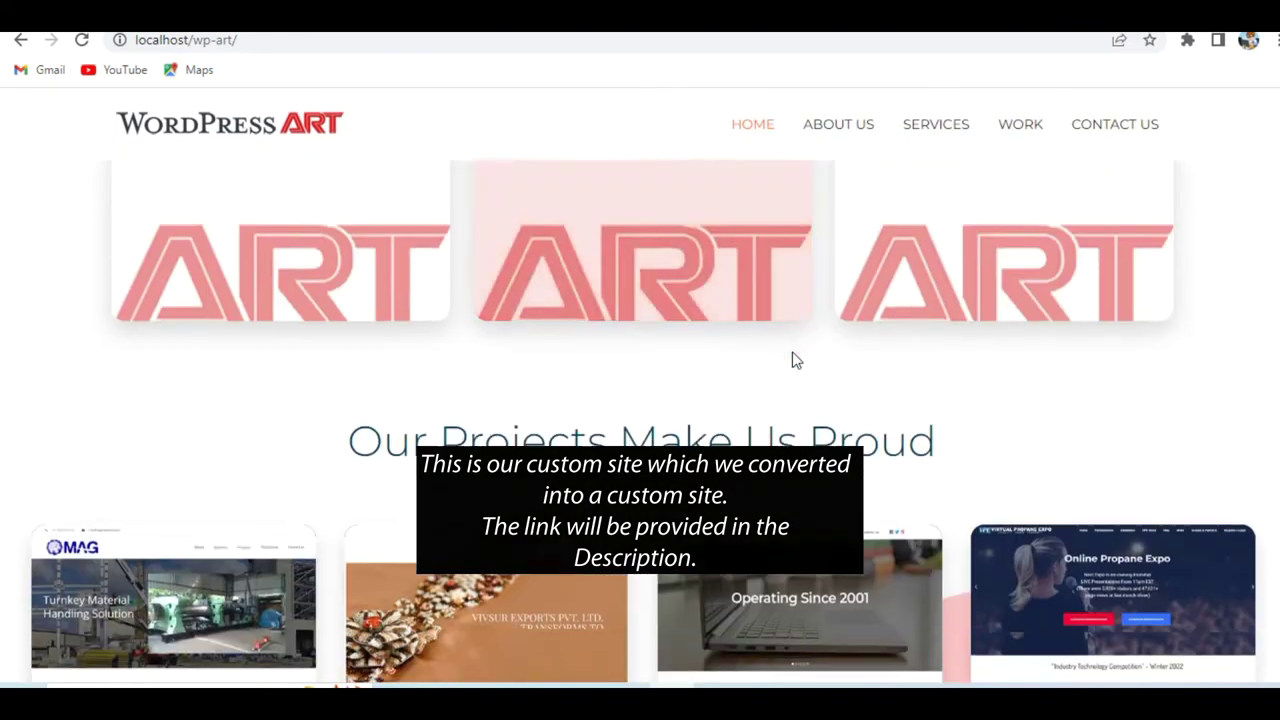
scroll(792, 360, "down", 2)
scroll(794, 360, "up", 2)
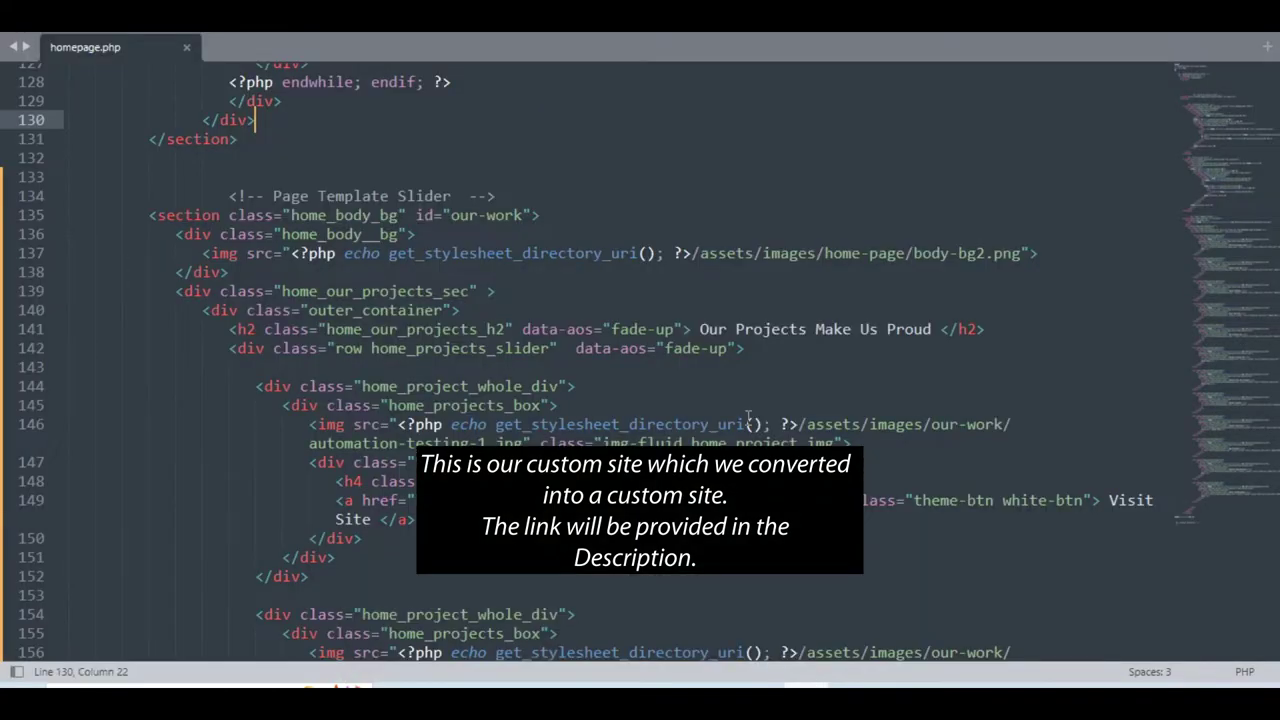
Switch to homepage.php in the code editor and examine the card section's converted custom field code.
scroll(700, 415, "up", 6)
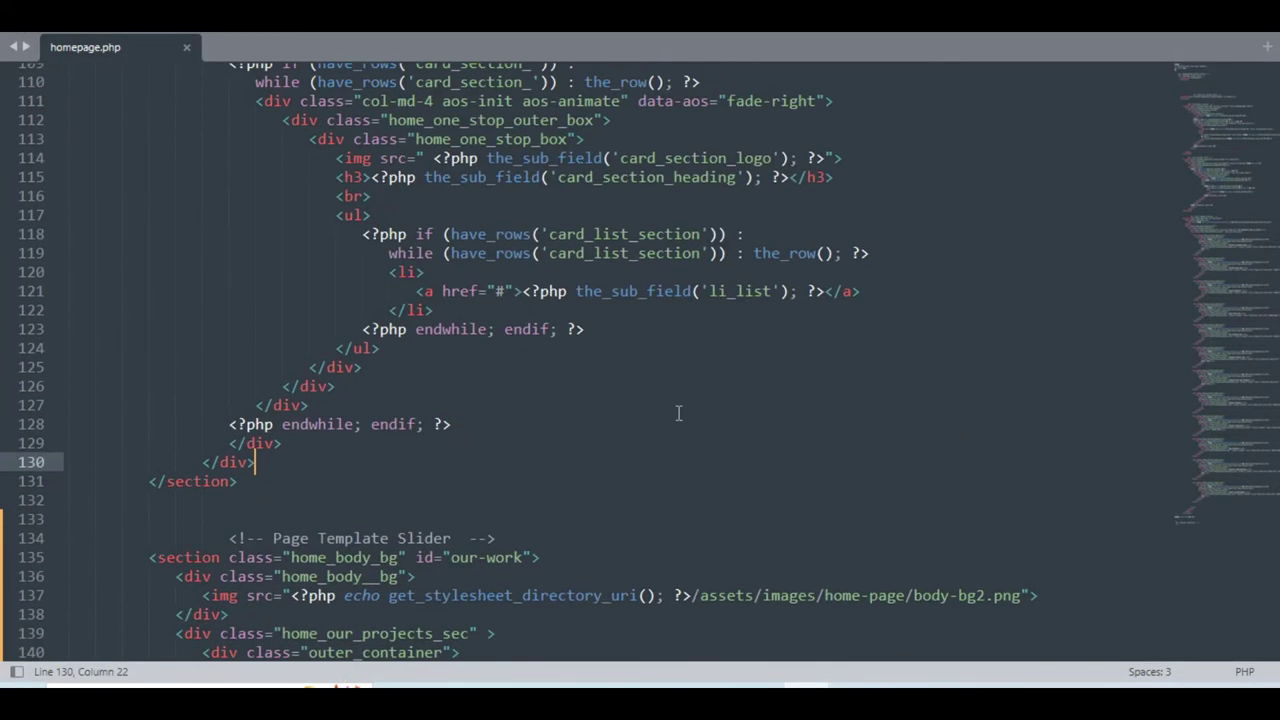
scroll(678, 413, "up", 3)
left_click_drag(195, 114, 416, 550)
left_click(587, 530)
scroll(592, 525, "up", 5)
scroll(592, 525, "down", 11)
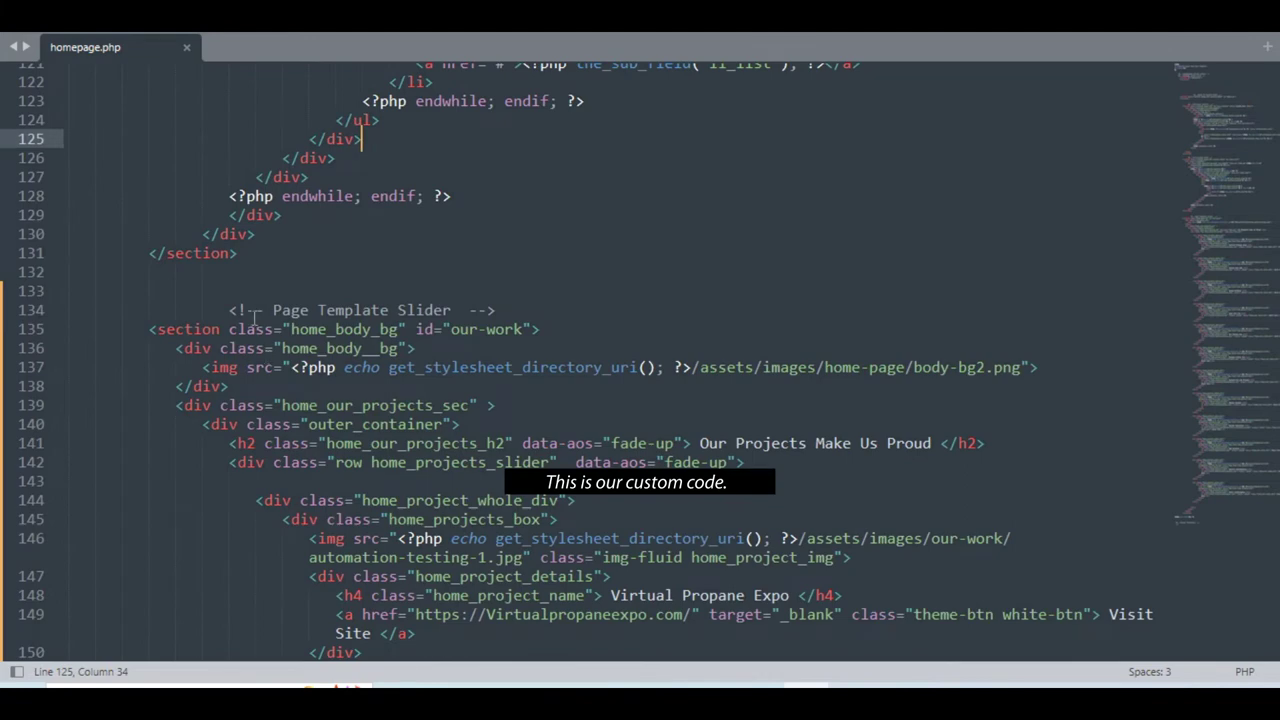
Examine the static HTML of the Page Template Slider section, including its repeated home_project_whole_div blocks.
scroll(583, 292, "down", 8)
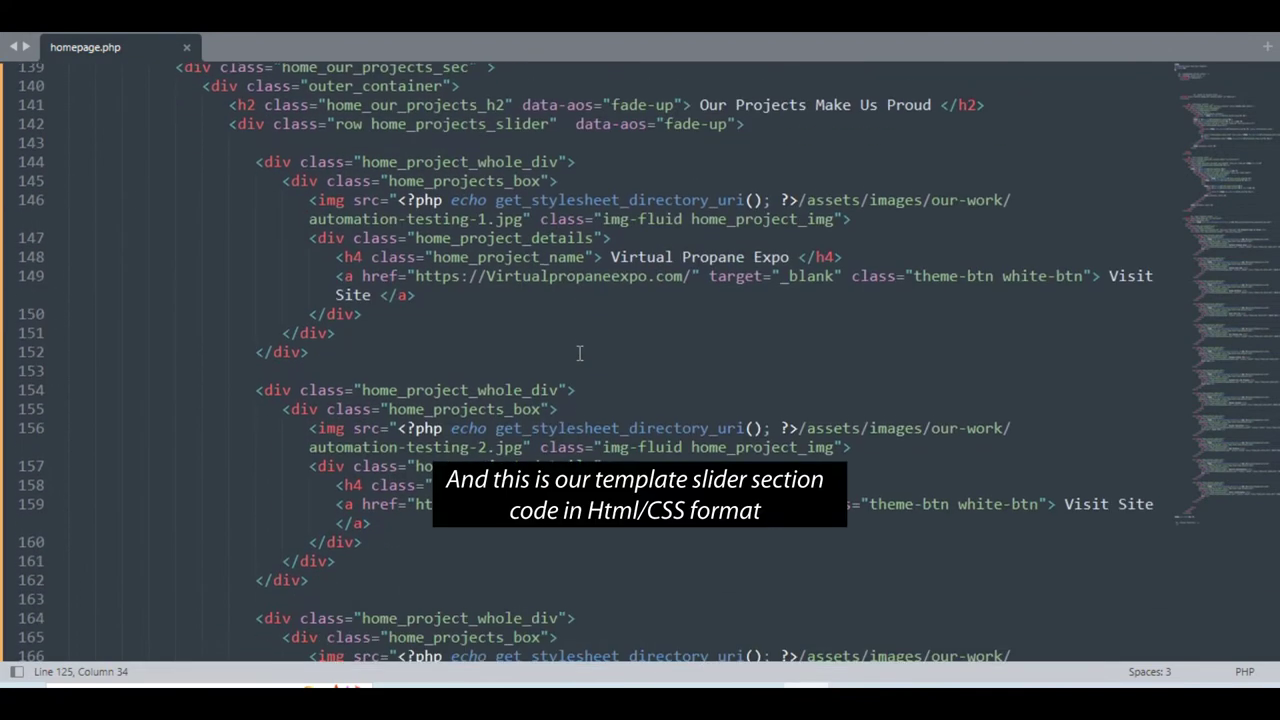
scroll(599, 349, "down", 8)
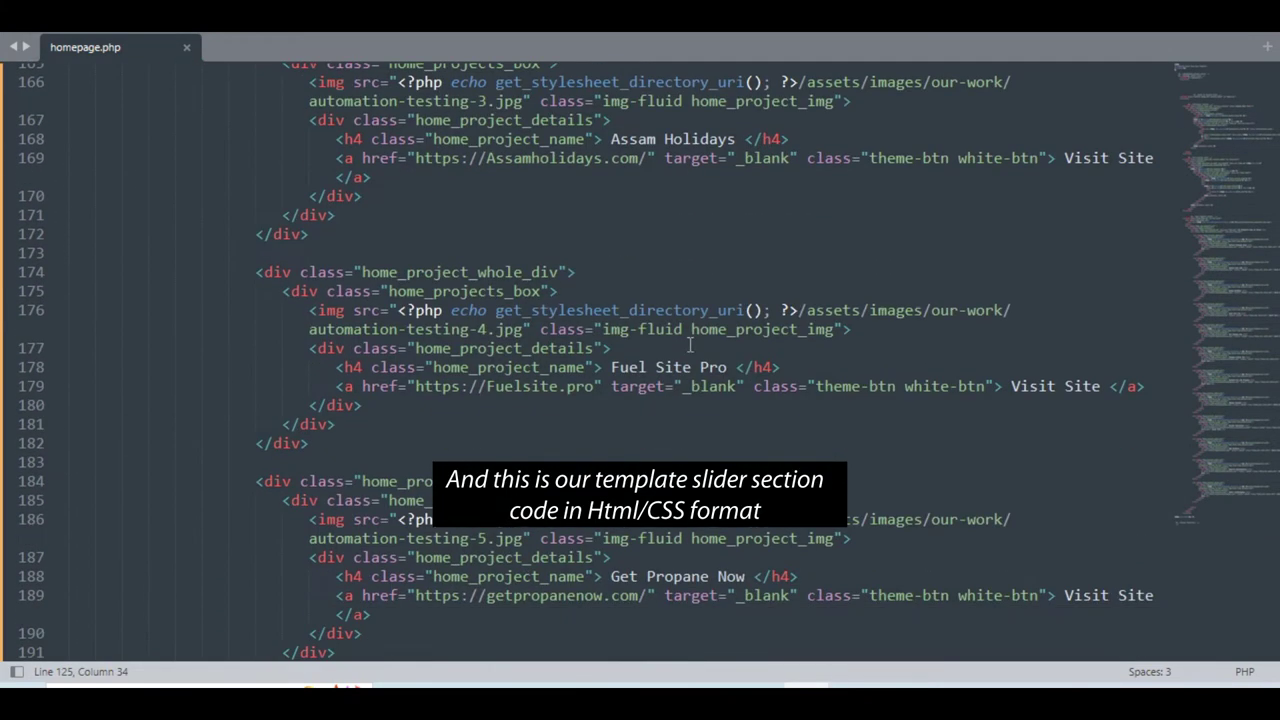
scroll(690, 345, "down", 9)
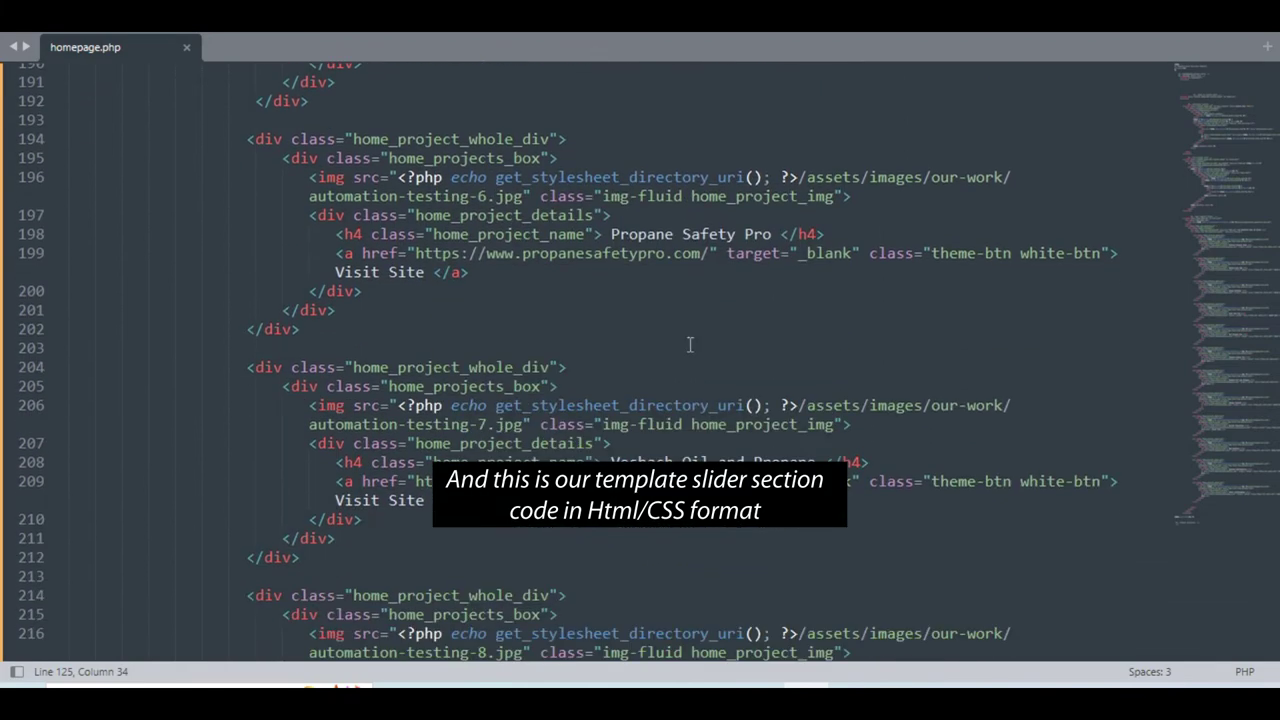
scroll(690, 345, "down", 16)
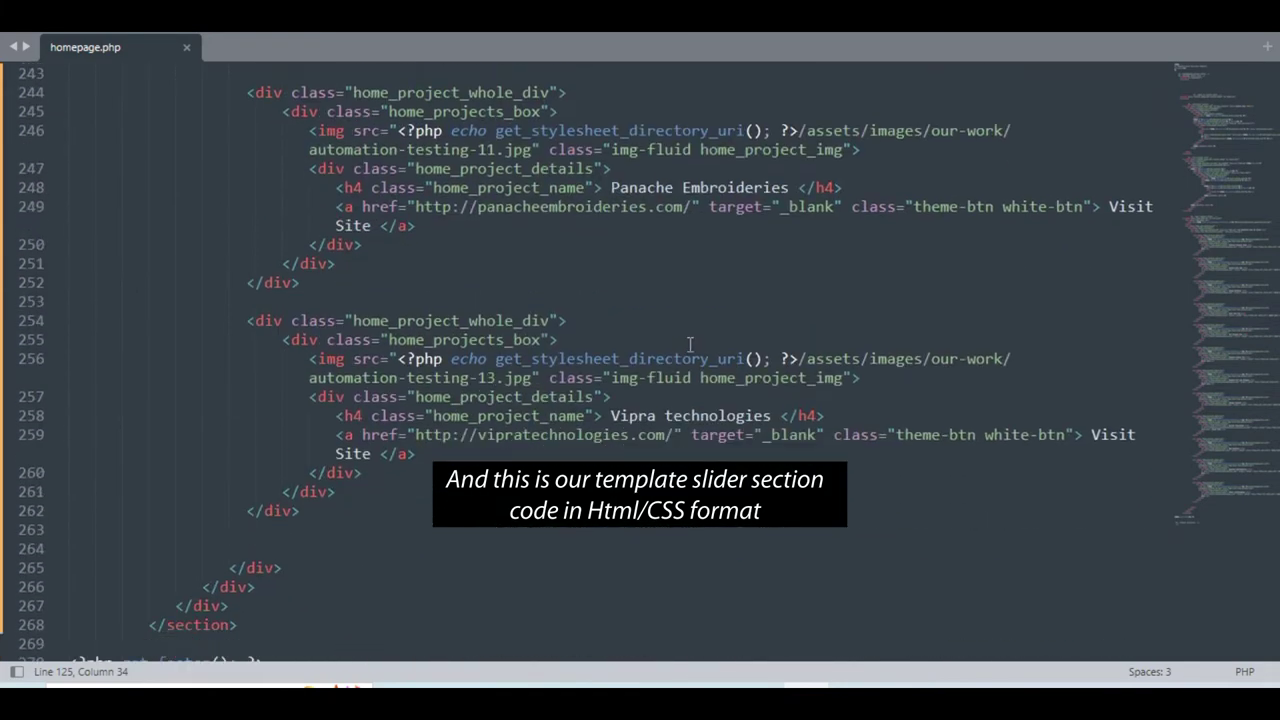
scroll(690, 345, "up", 20)
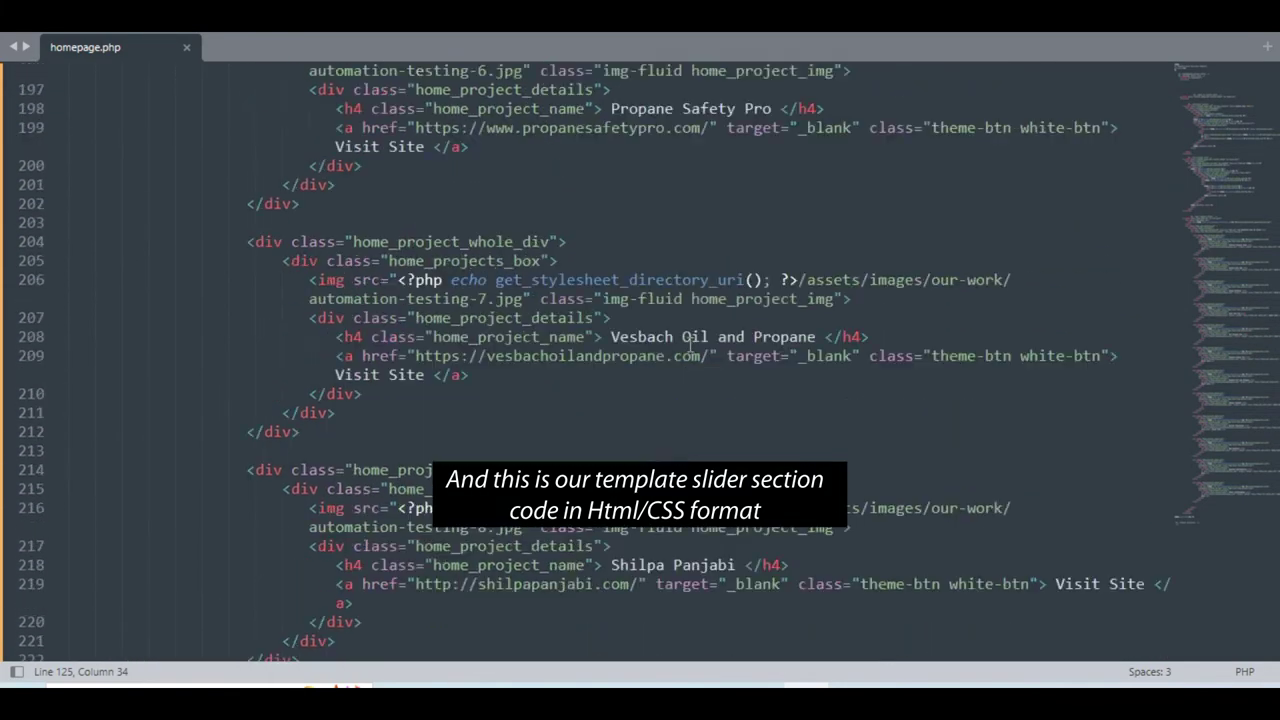
scroll(690, 345, "up", 20)
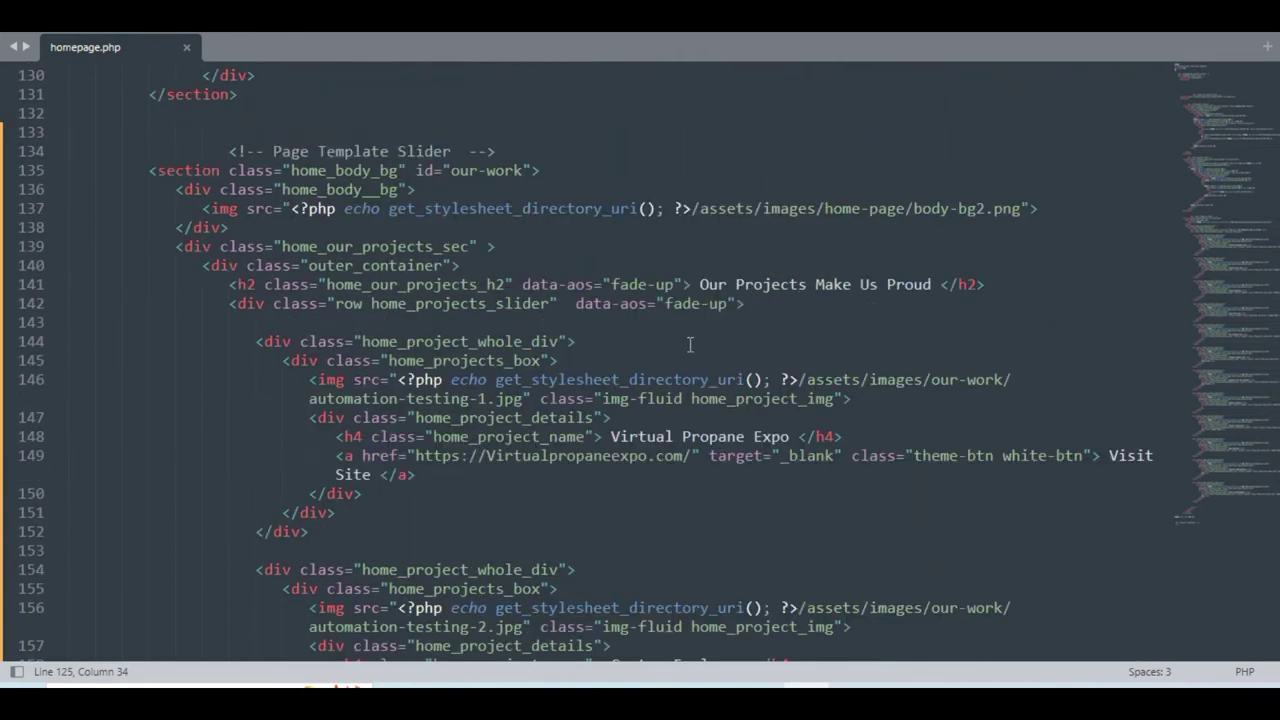
scroll(690, 345, "down", 7)
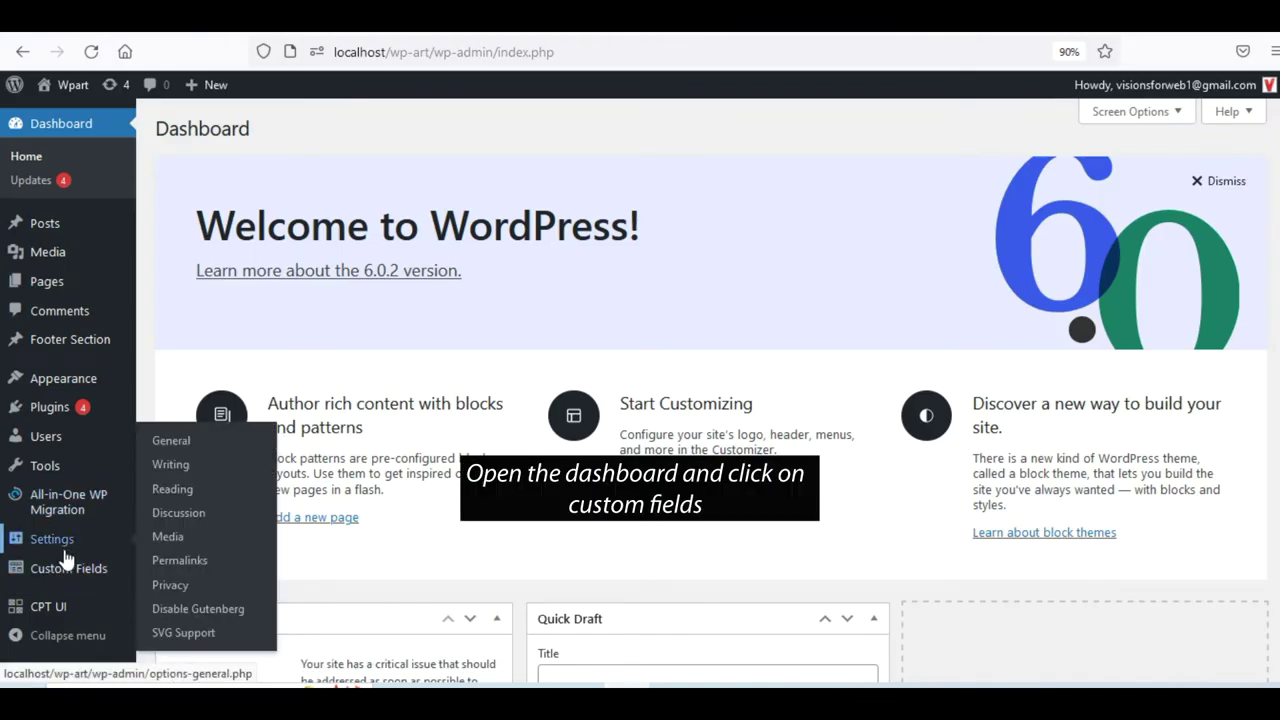
Switch to the WordPress dashboard, open the "Home Page Details" custom field group, and review its fields and location rules.
left_click(64, 569)
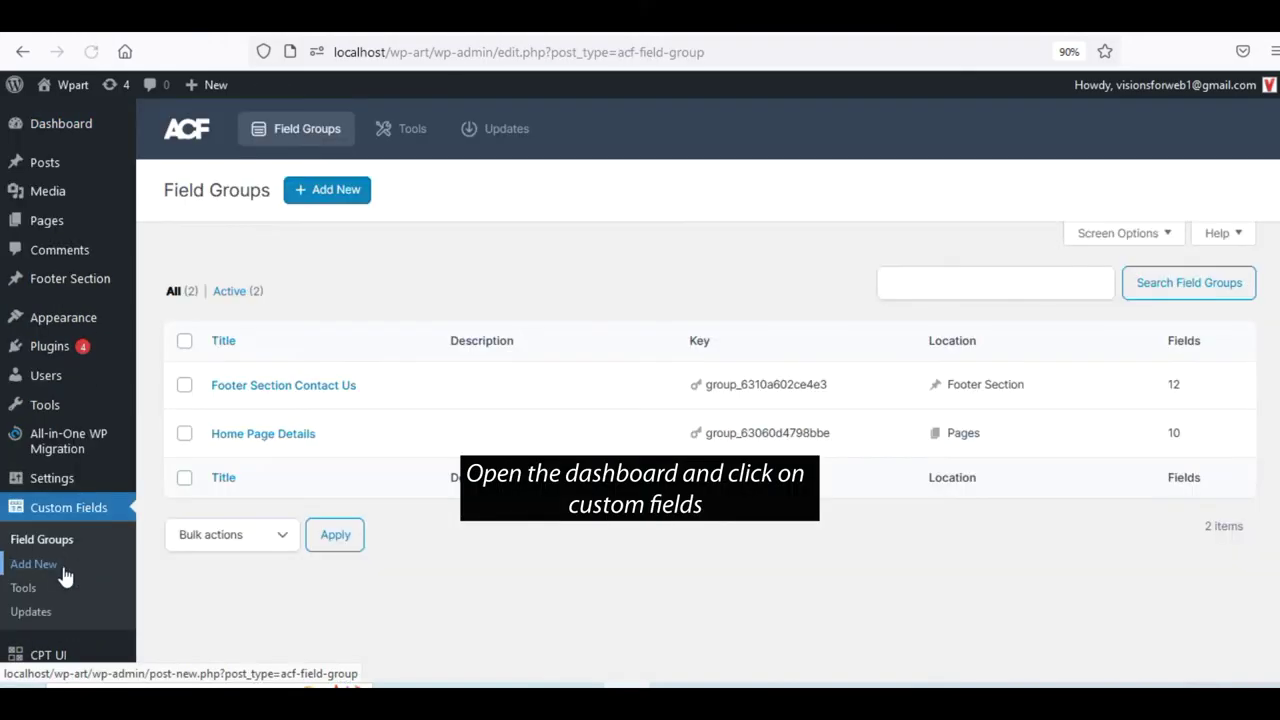
left_click(253, 428)
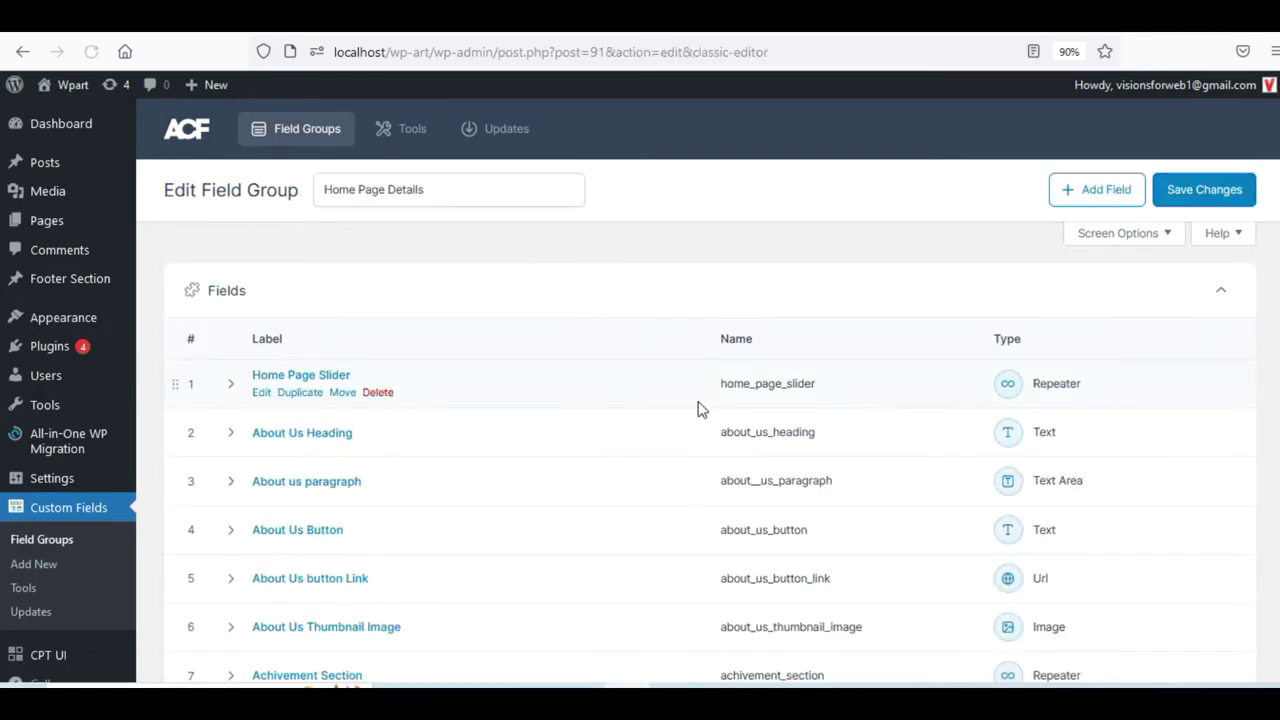
scroll(757, 414, "down", 2)
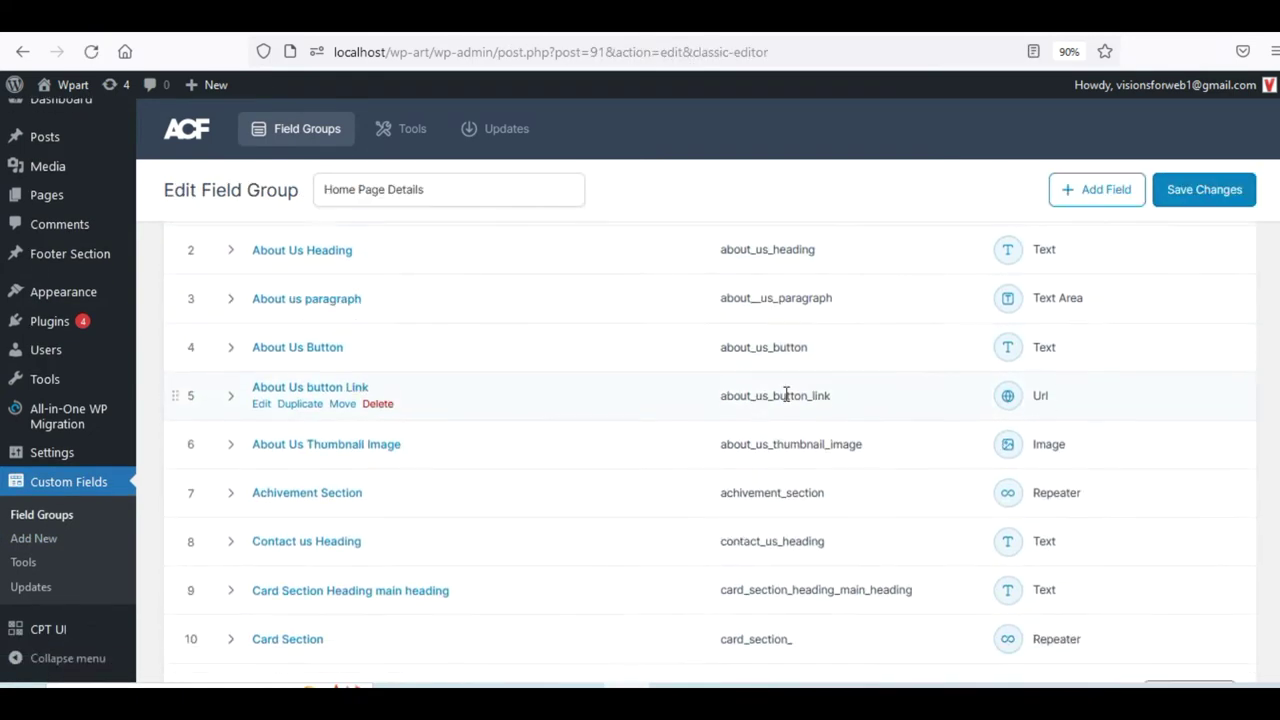
scroll(789, 400, "down", 2)
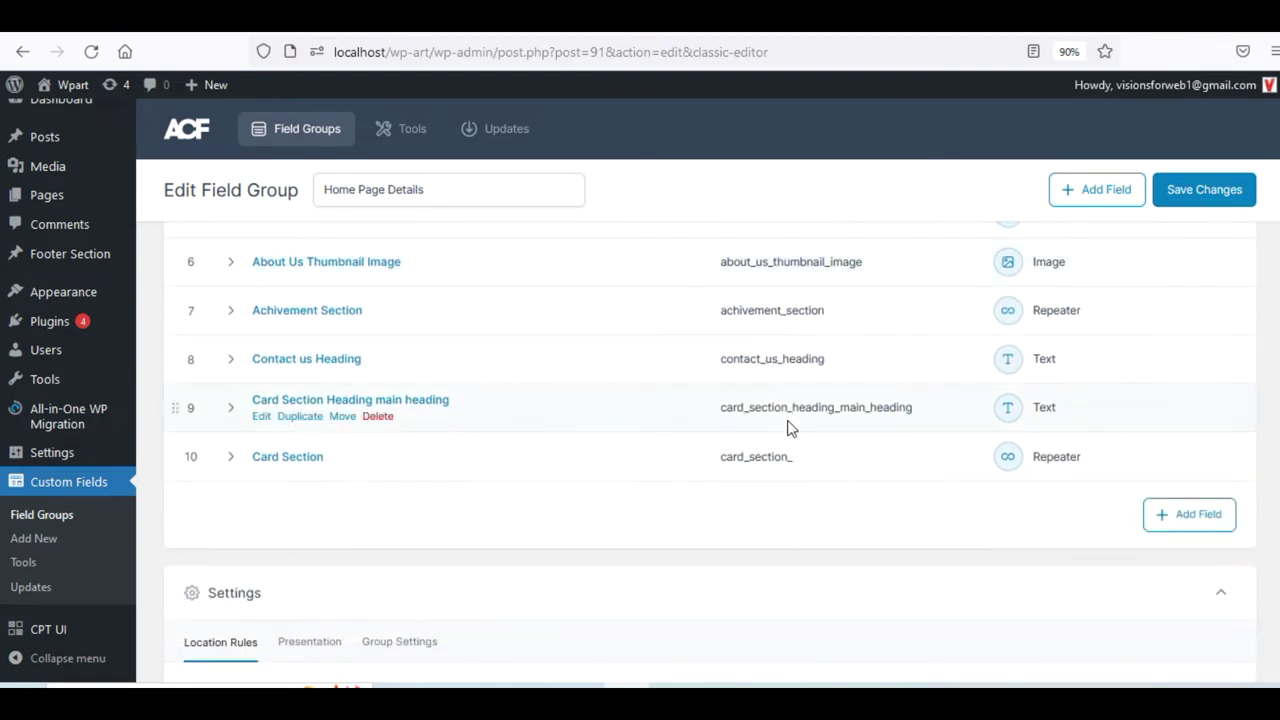
scroll(789, 428, "down", 3)
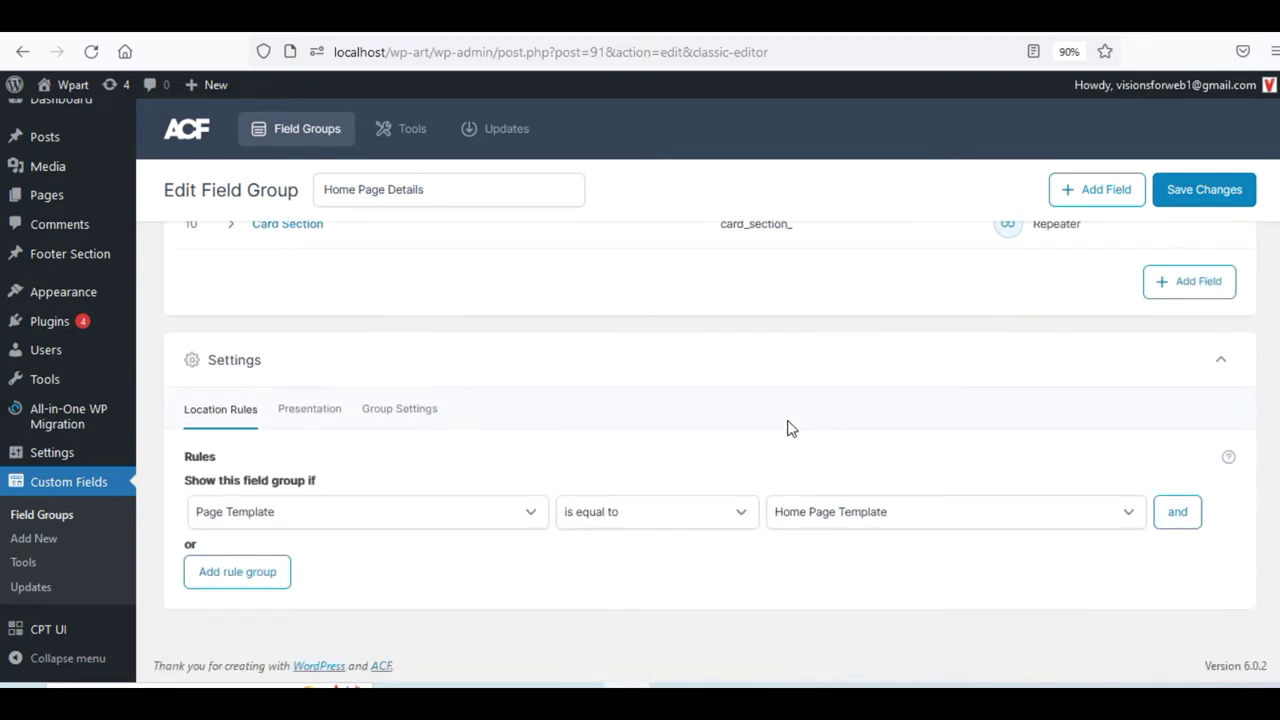
scroll(672, 428, "up", 1)
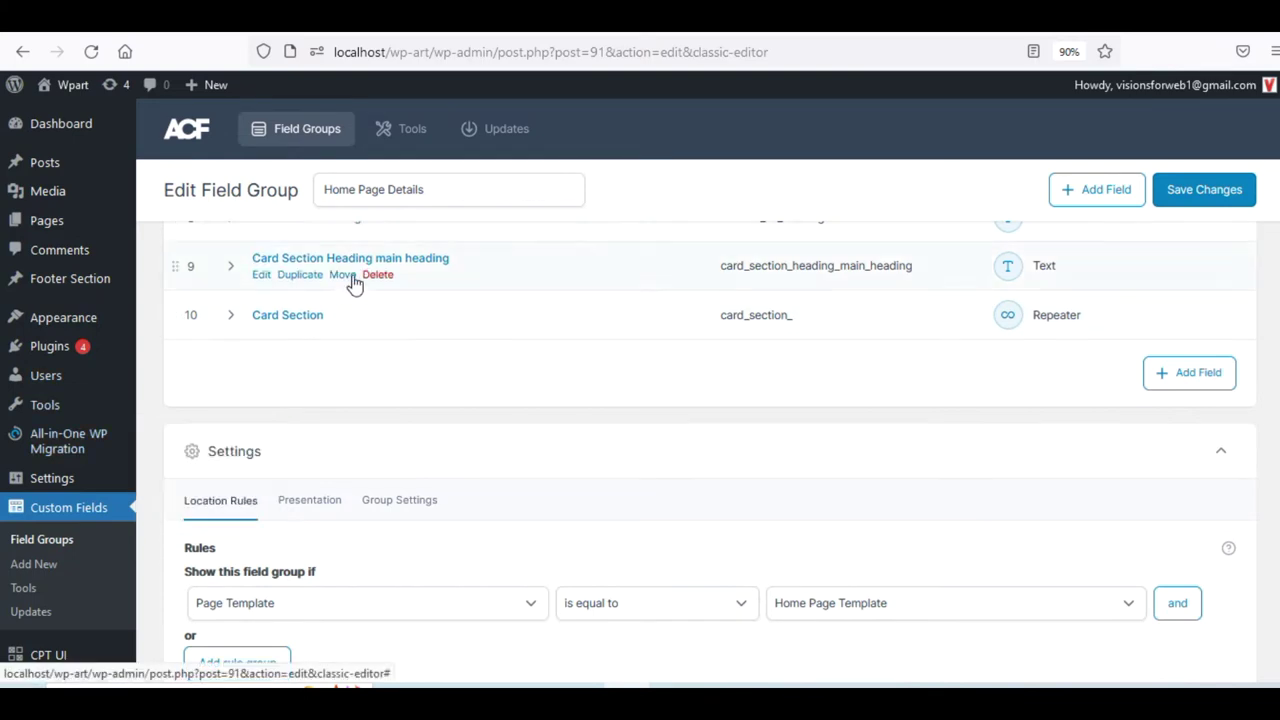
Add a new field to the Home Page Details group with the label "Project Portfolio heading".
mouse_move(284, 330)
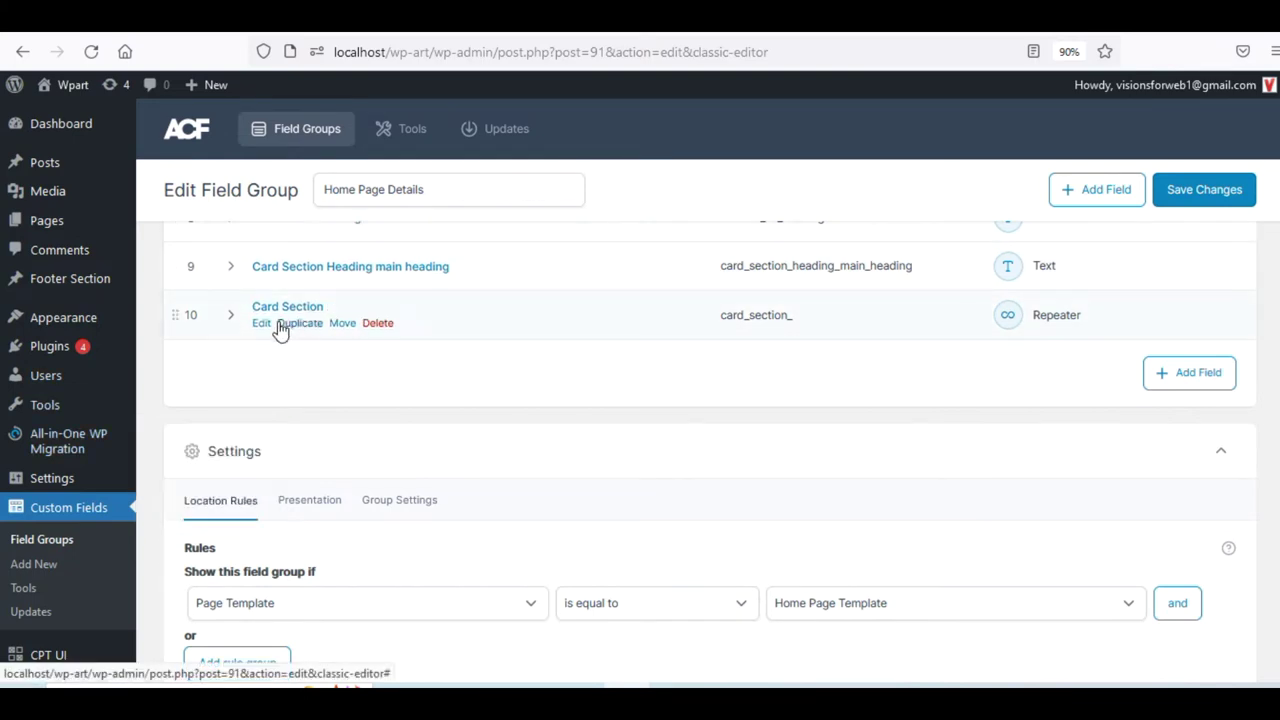
left_click(1183, 384)
scroll(1183, 387, "down", 1)
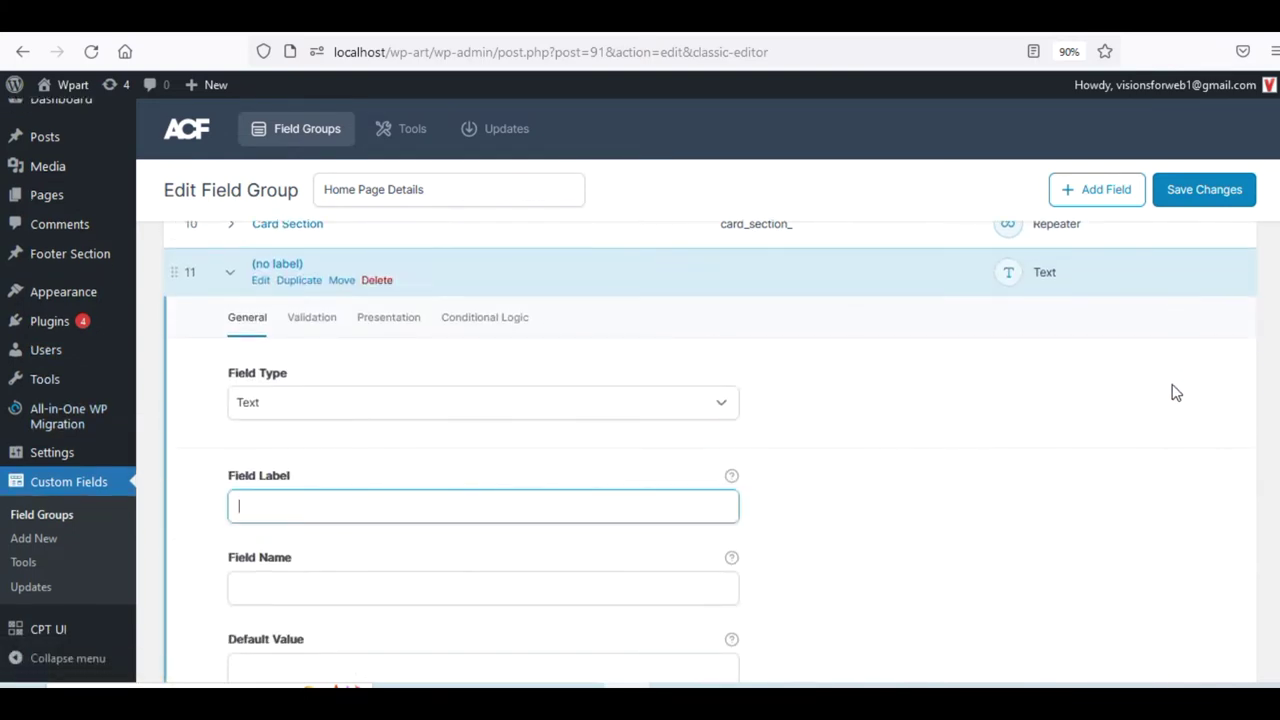
left_click(1176, 392)
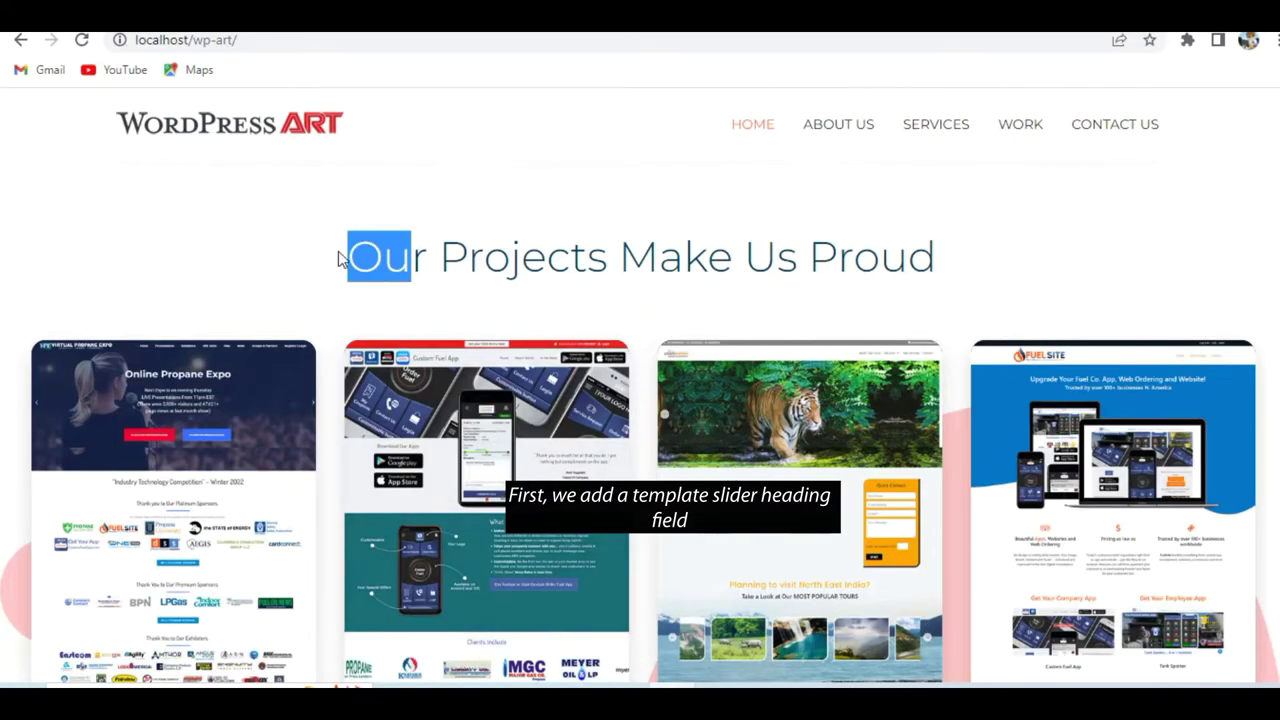
left_click_drag(352, 256, 296, 281)
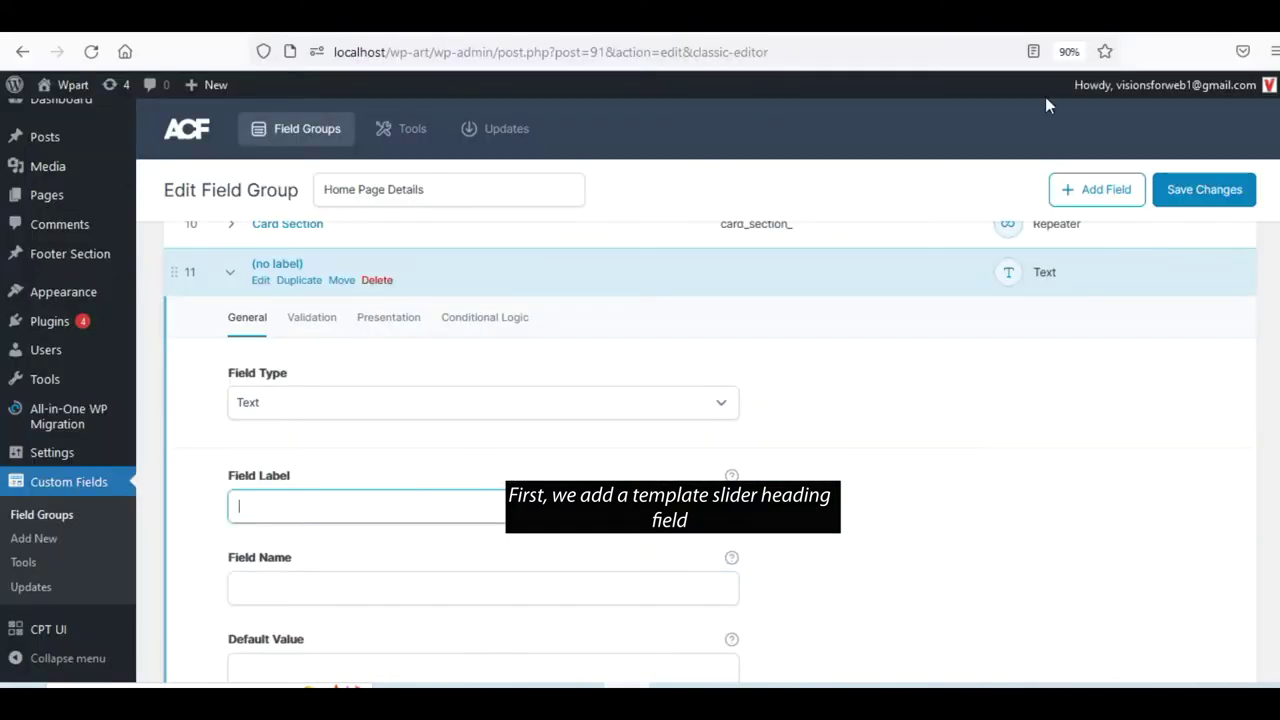
left_click(397, 497)
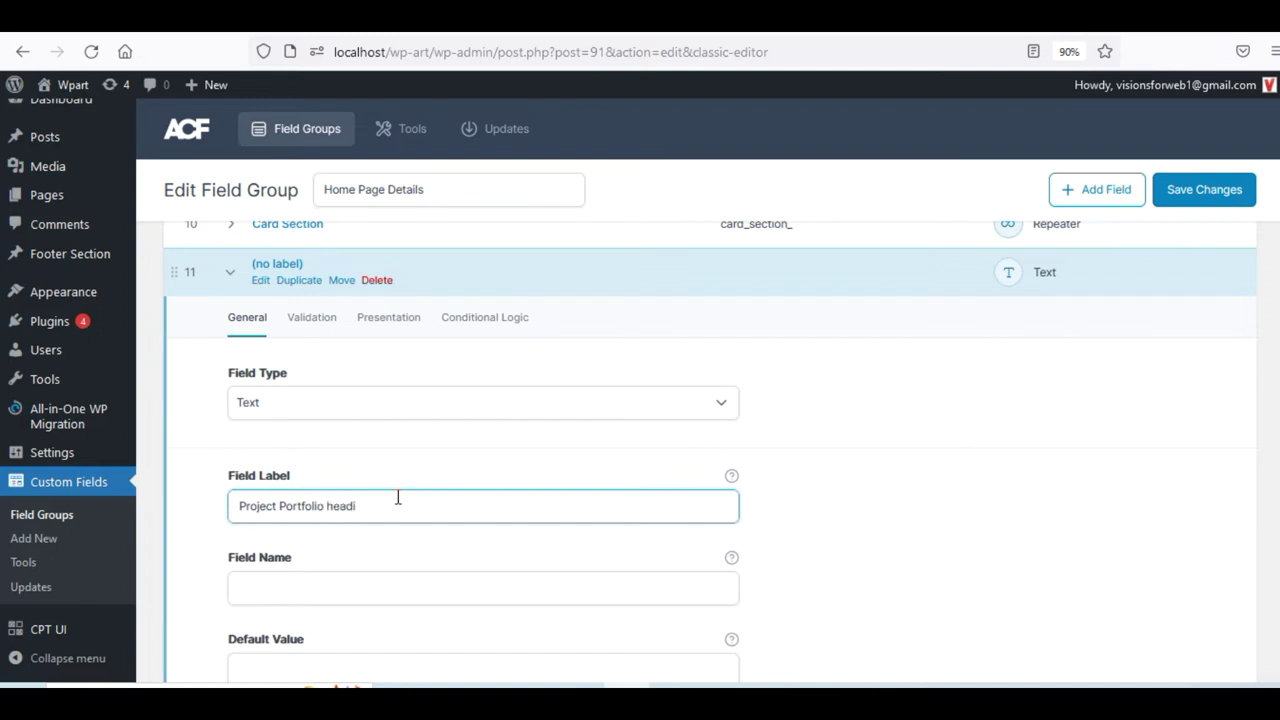
key("Tab")
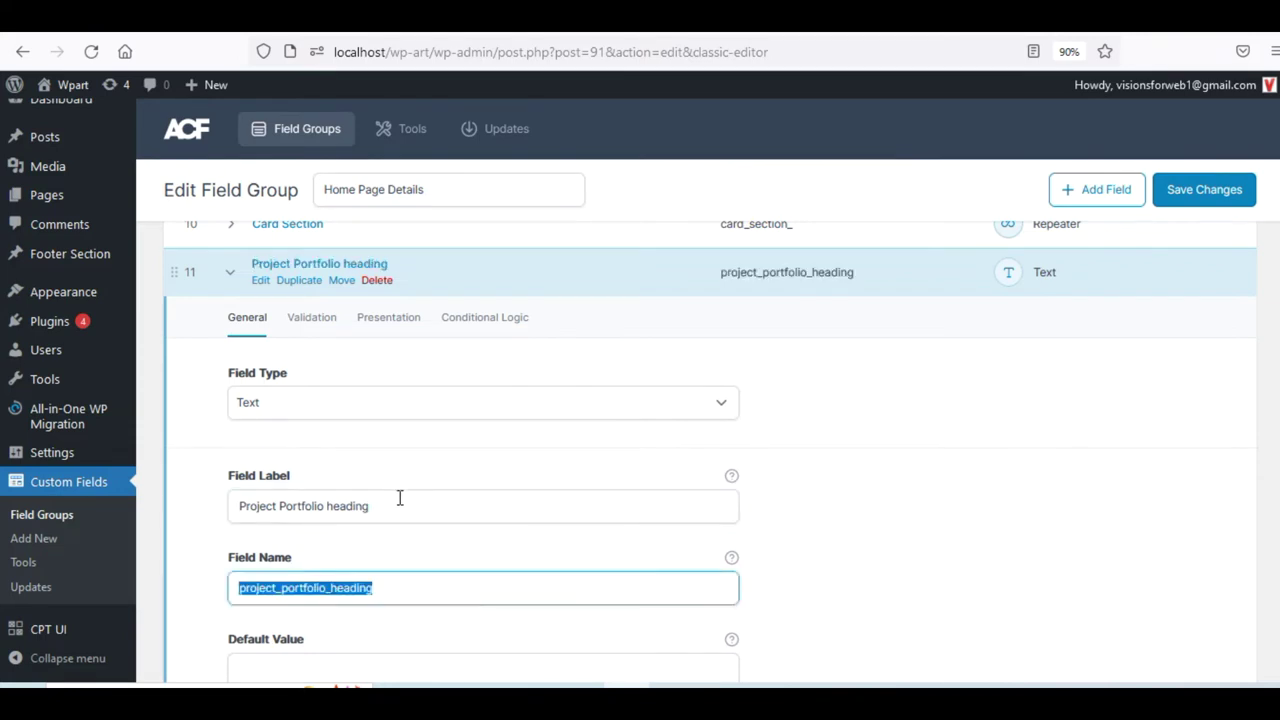
Keep Text as the field type for the Project Portfolio heading and save the field group.
scroll(420, 498, "down", 3)
scroll(412, 400, "up", 3)
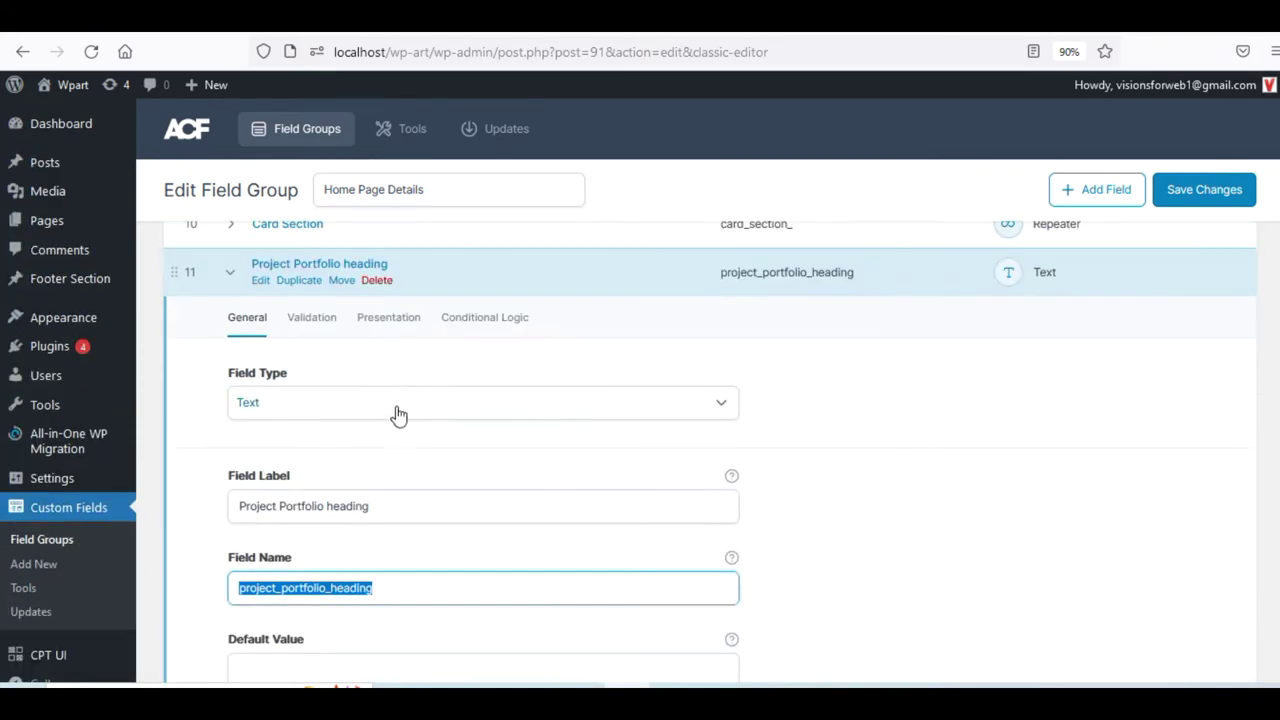
left_click(397, 402)
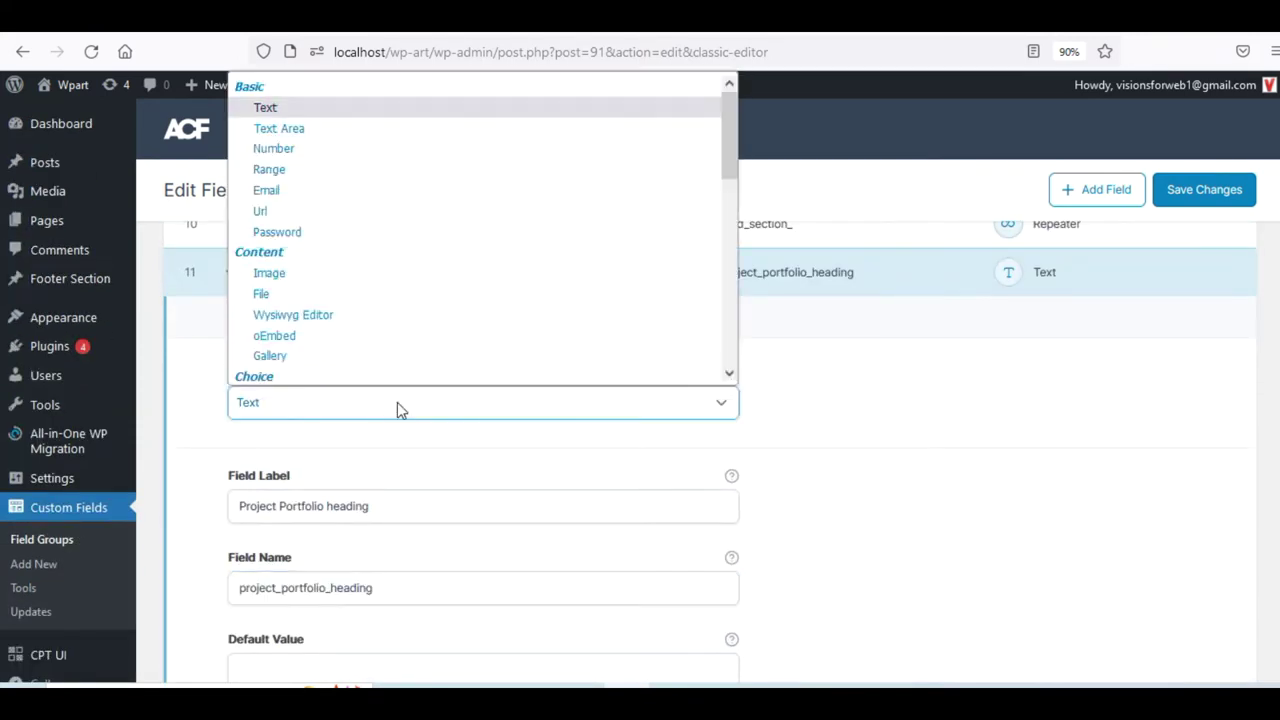
left_click(265, 113)
scroll(700, 437, "down", 3)
scroll(854, 386, "up", 1)
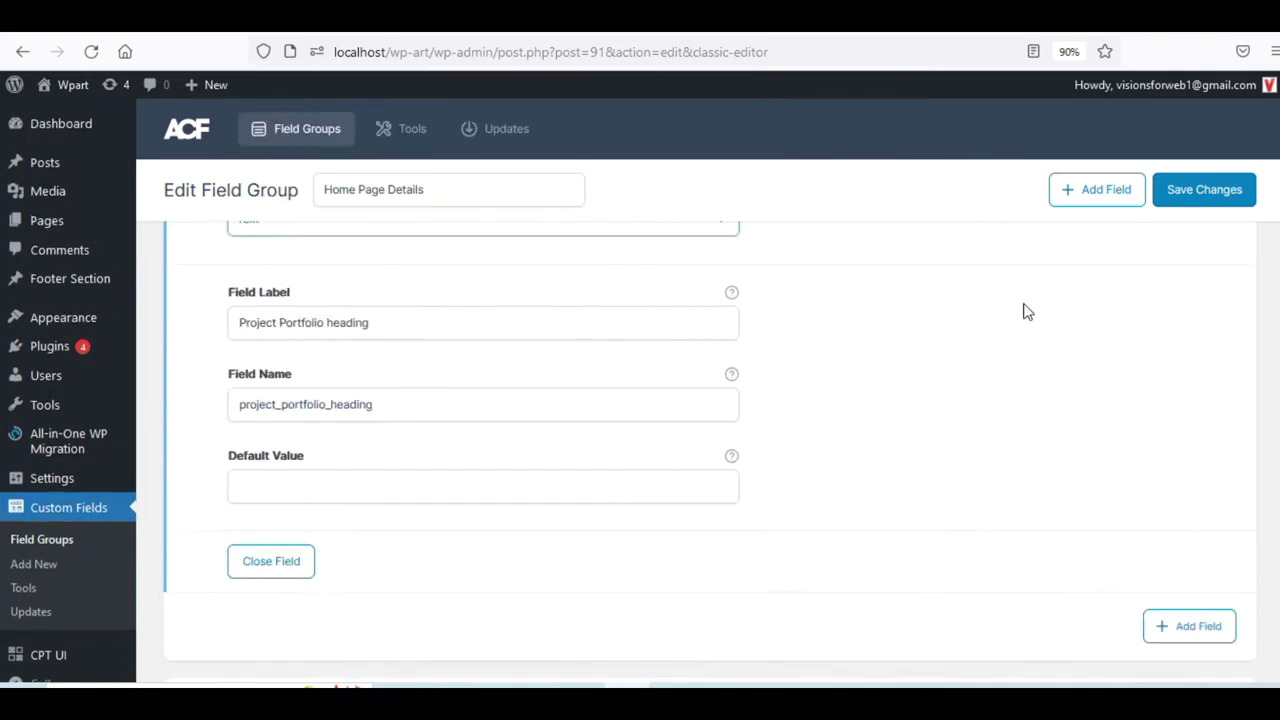
scroll(1150, 270, "up", 2)
left_click(1194, 195)
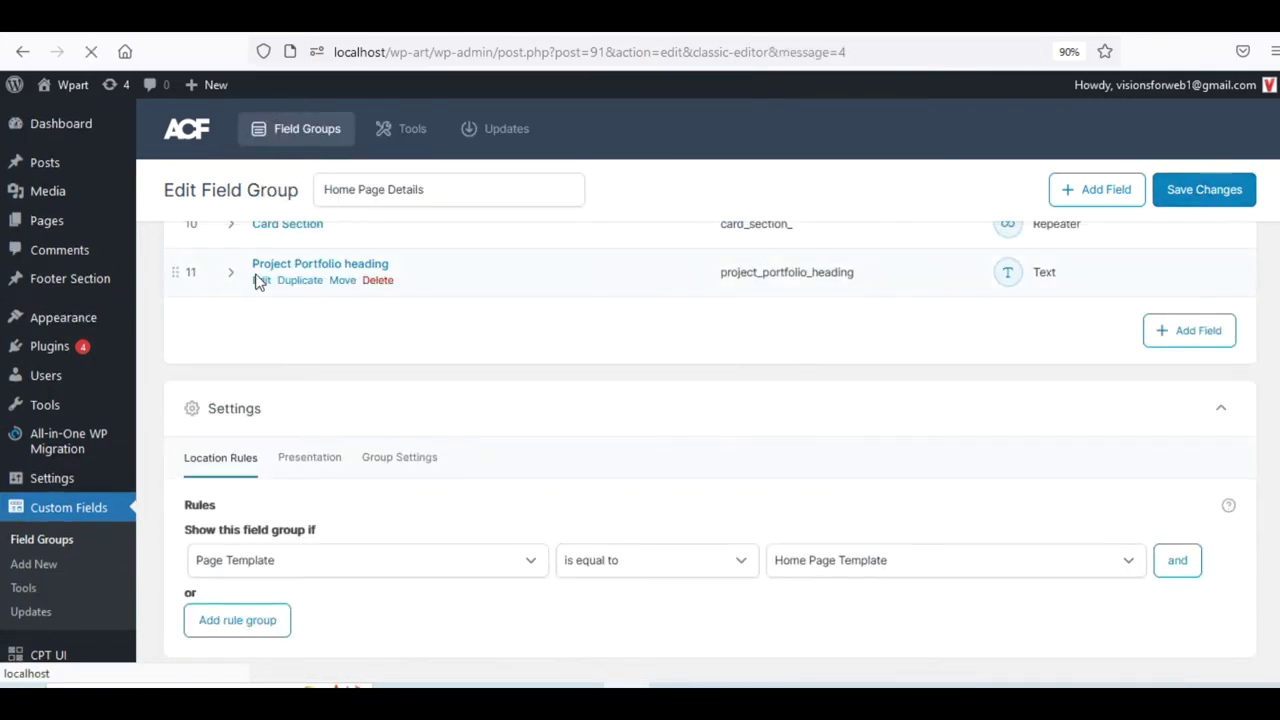
Add another field labelled "Project Portfolio Section" after the Project Portfolio heading and set its type to Repeater.
scroll(630, 380, "down", 6)
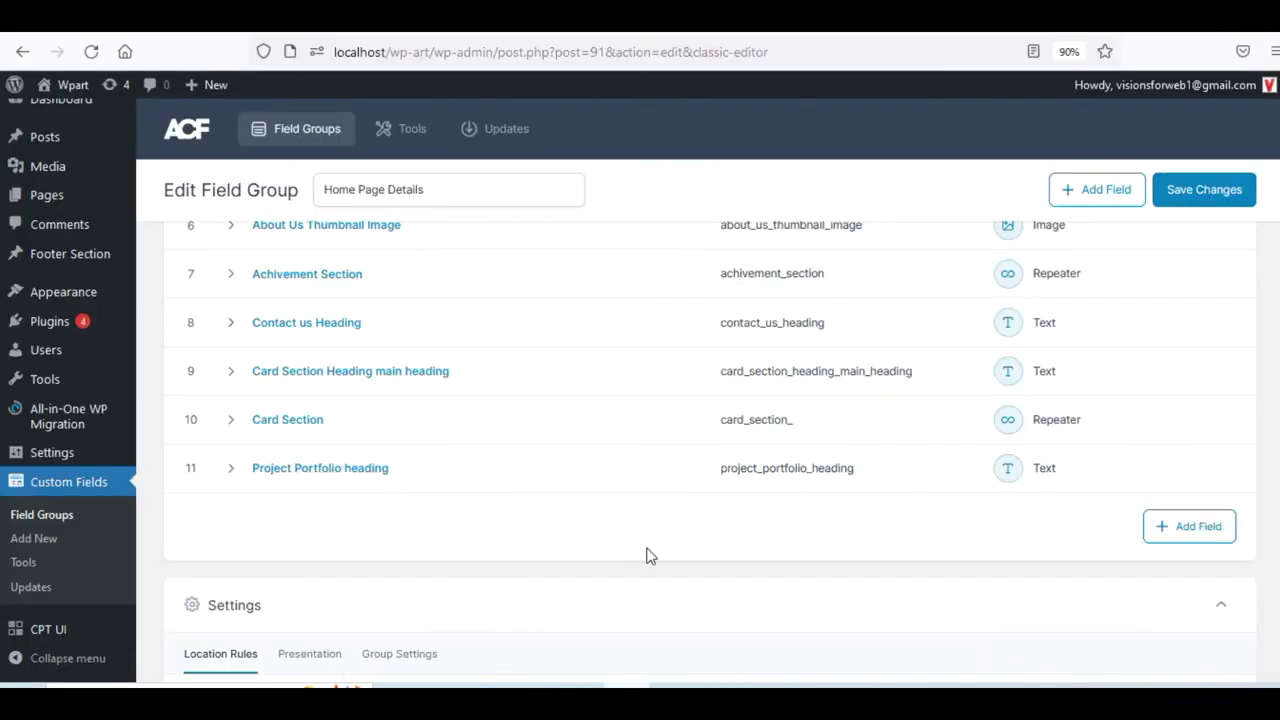
left_click(1165, 530)
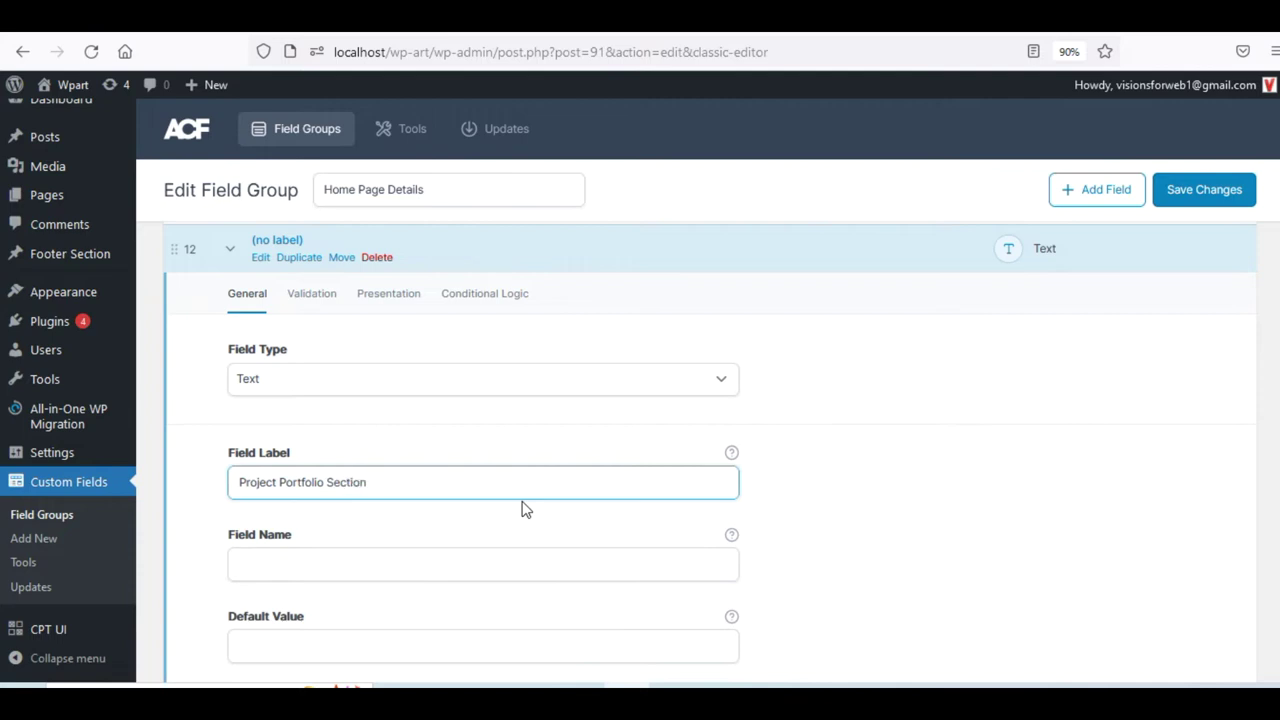
left_click(601, 376)
scroll(590, 300, "down", 10)
left_click(340, 303)
scroll(473, 316, "down", 5)
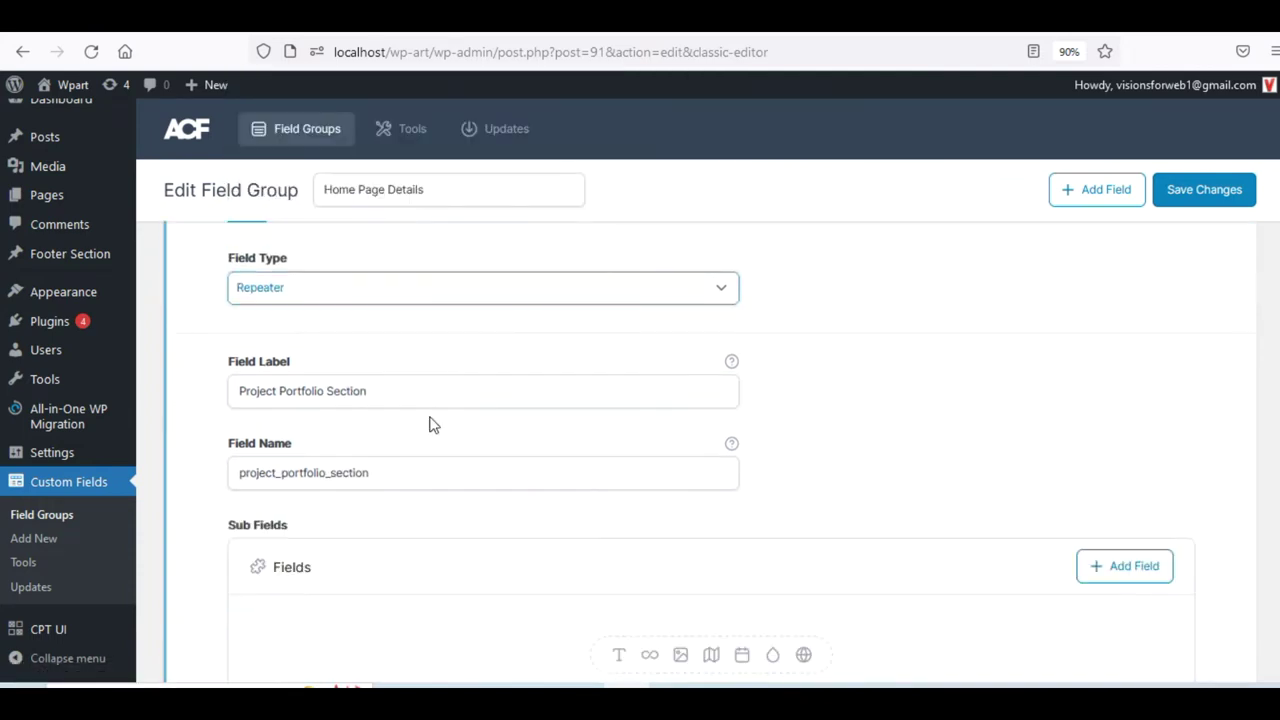
Save the field group and reopen the Project Portfolio Section repeater at its empty Sub Fields area.
left_click(1203, 192)
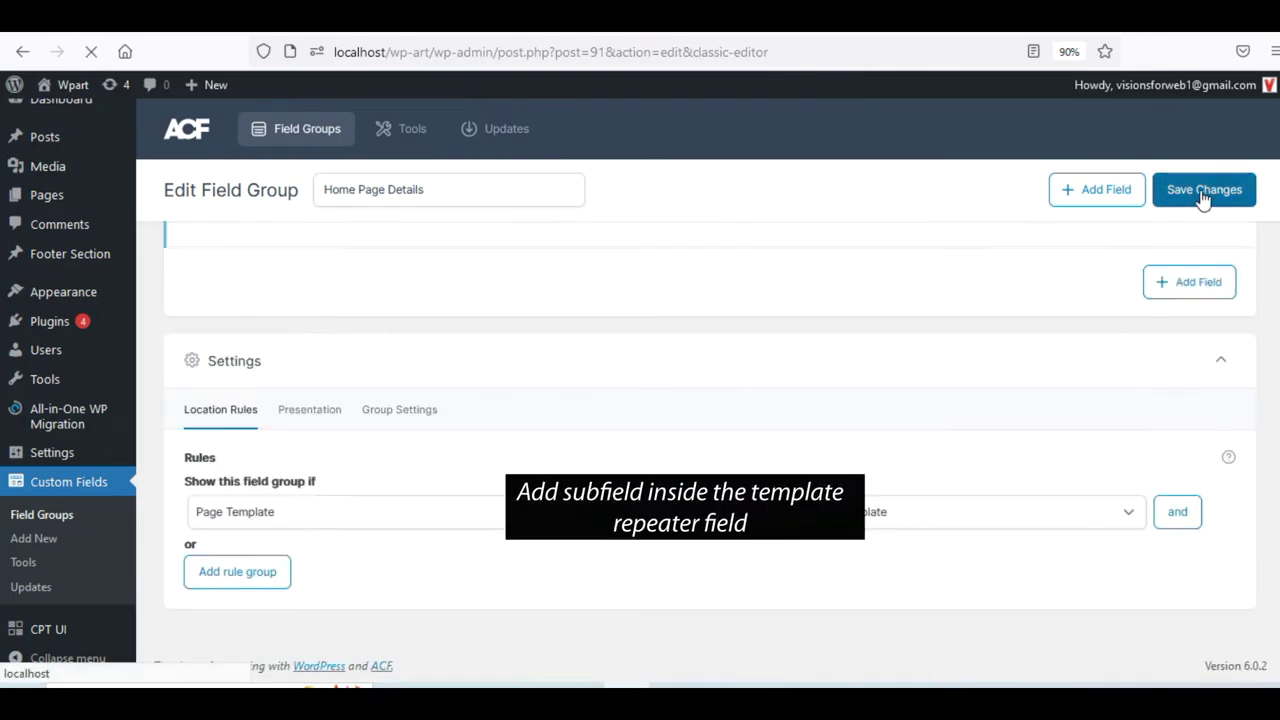
scroll(479, 437, "down", 3)
scroll(479, 437, "down", 4)
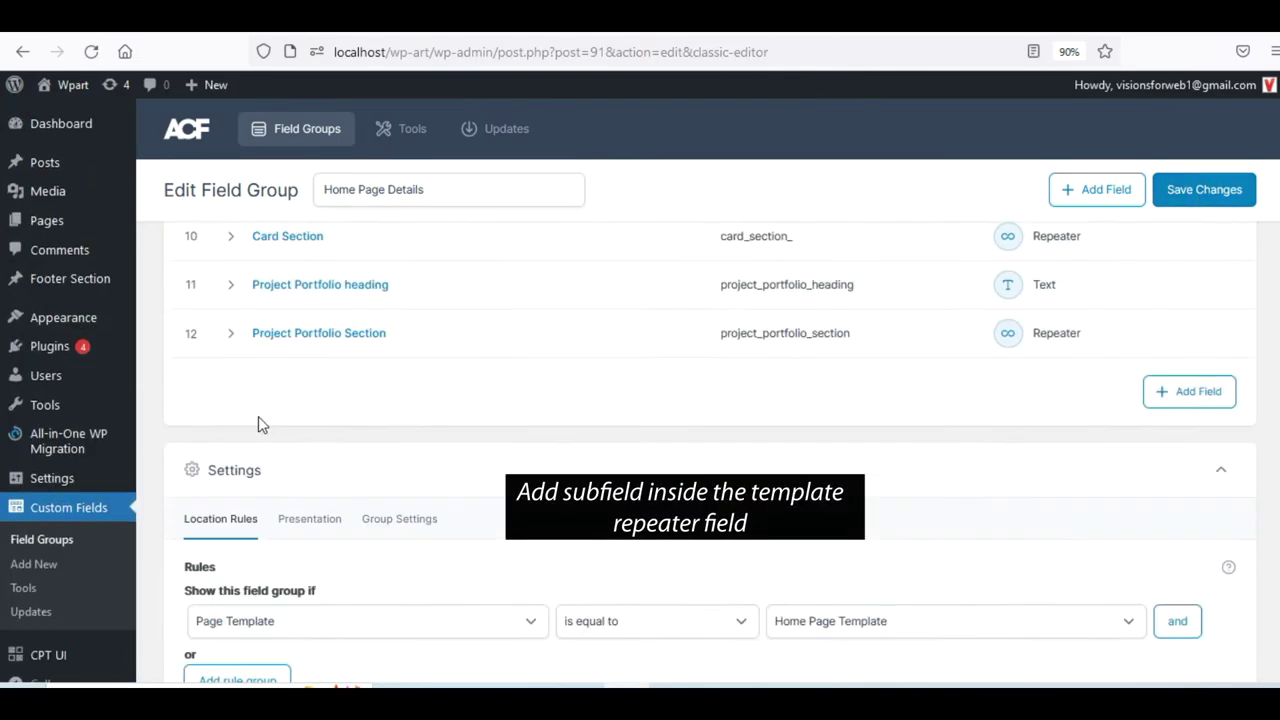
left_click(286, 328)
scroll(720, 437, "down", 5)
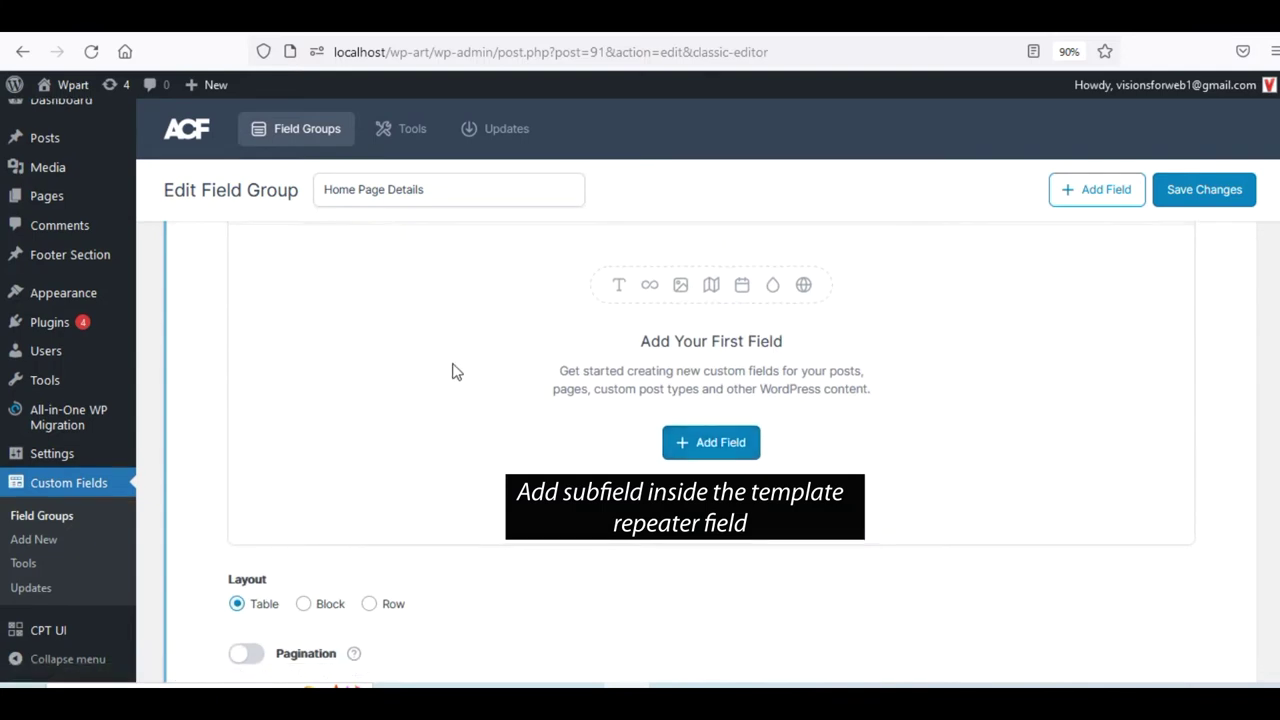
scroll(451, 369, "up", 1)
left_click_drag(229, 250, 296, 251)
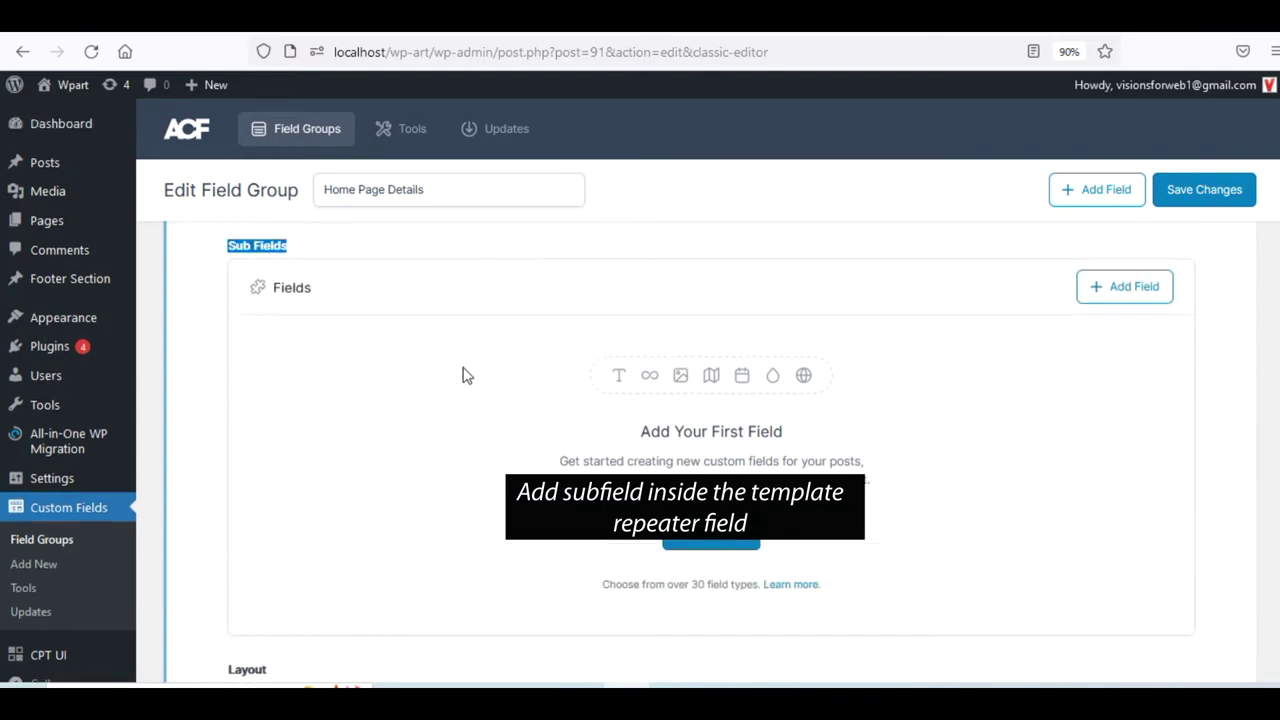
Add a repeater sub field labelled "Project Background Image" with field type Image and return format Image URL.
left_click(670, 548)
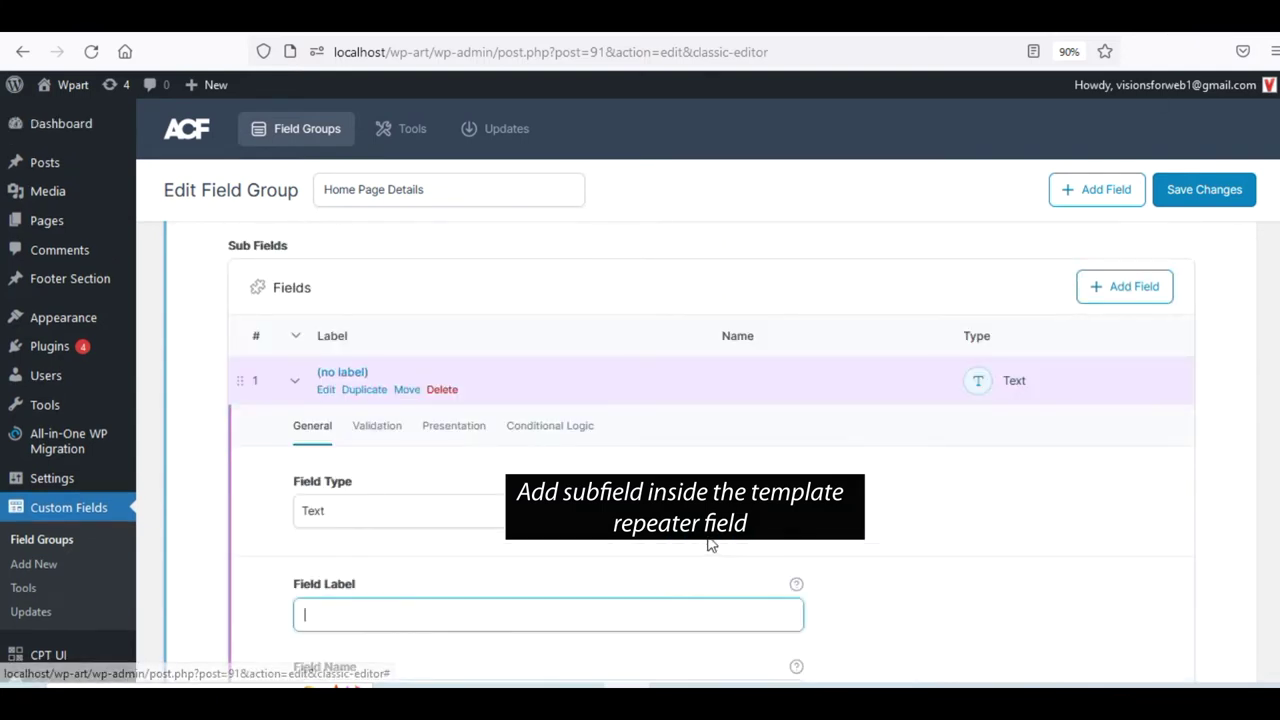
scroll(477, 418, "down", 2)
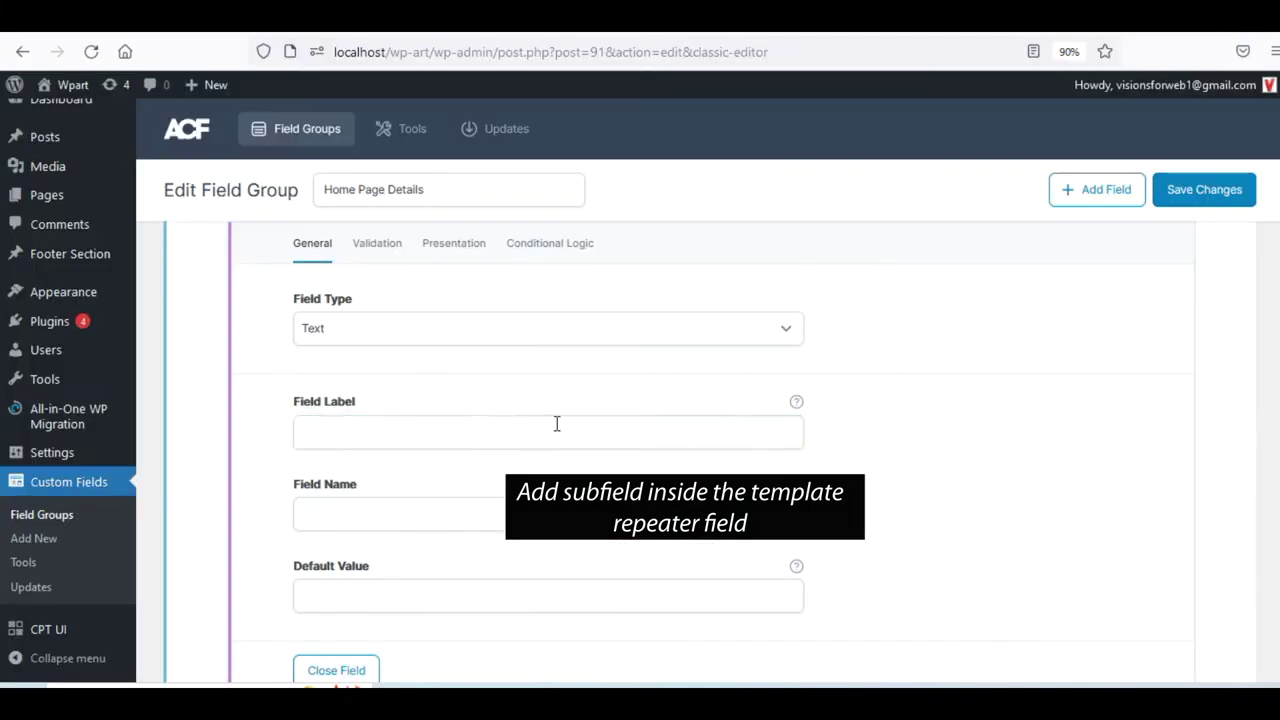
left_click(557, 424)
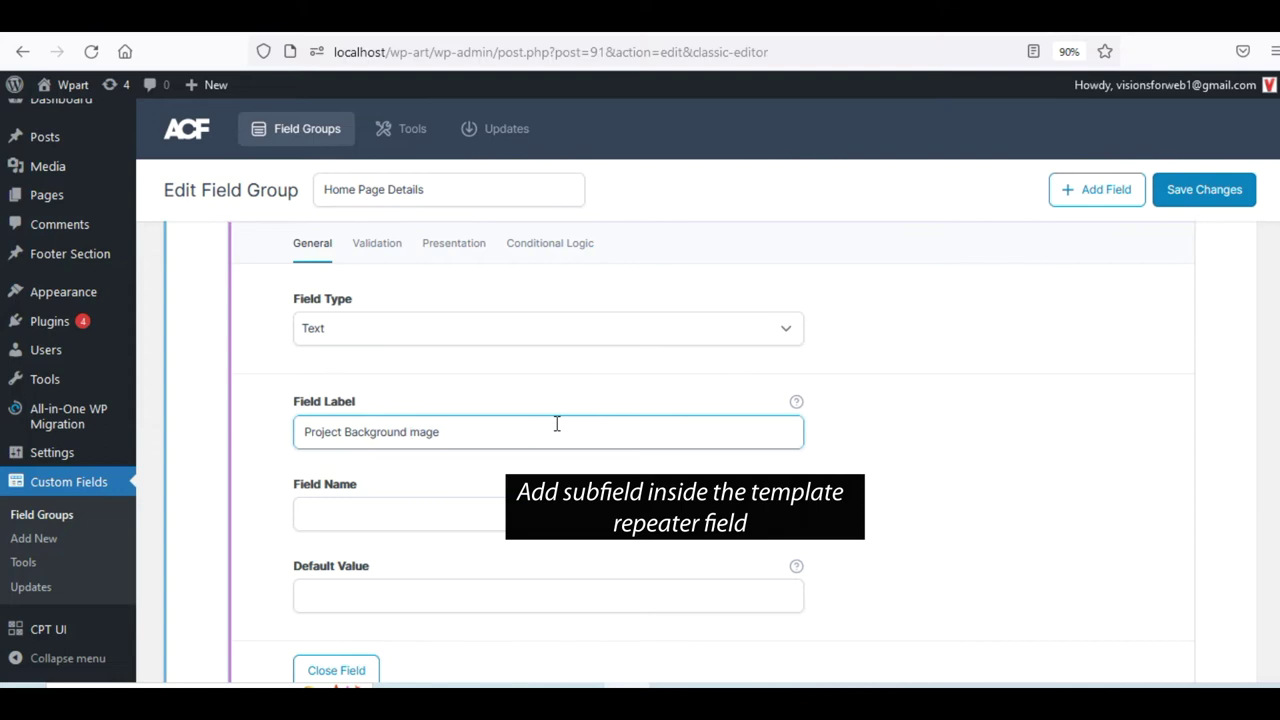
key("Tab")
left_click(492, 330)
scroll(450, 480, "down", 3)
left_click(693, 422)
scroll(466, 417, "down", 2)
left_click(440, 420)
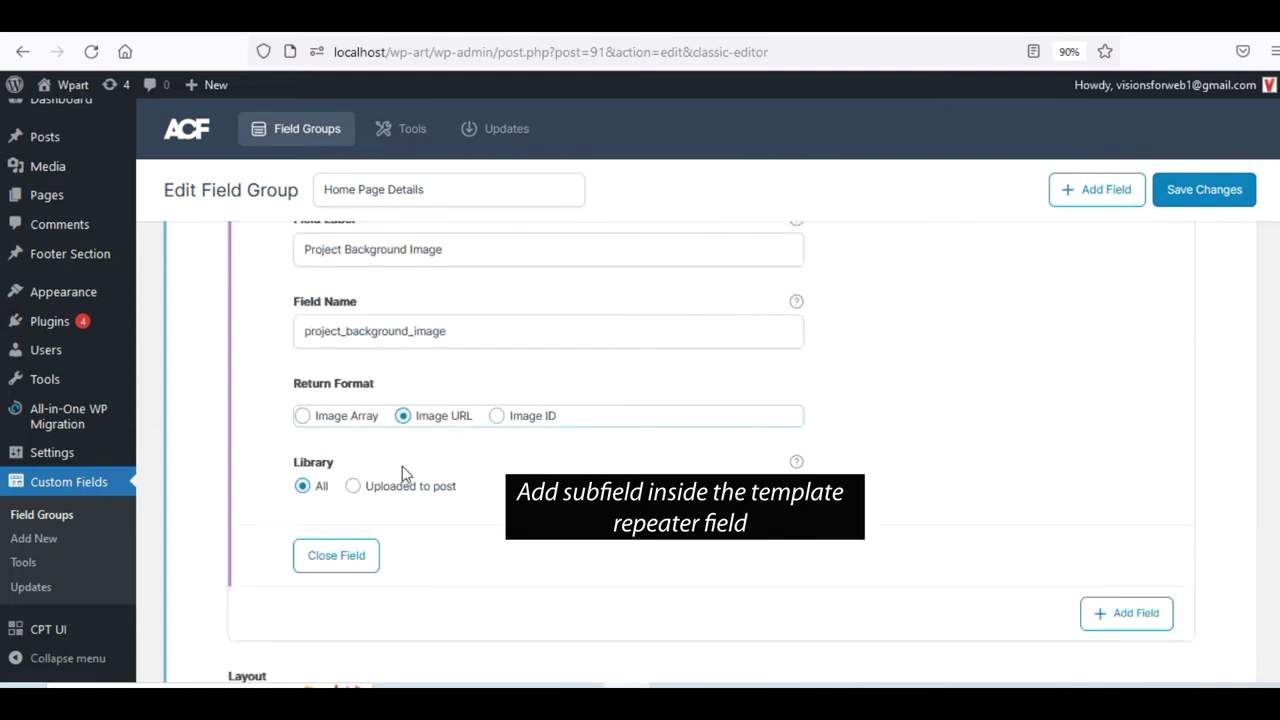
Add a second sub field to the repeater, a Text field labelled "Project Title".
scroll(1100, 480, "down", 1)
left_click(1105, 519)
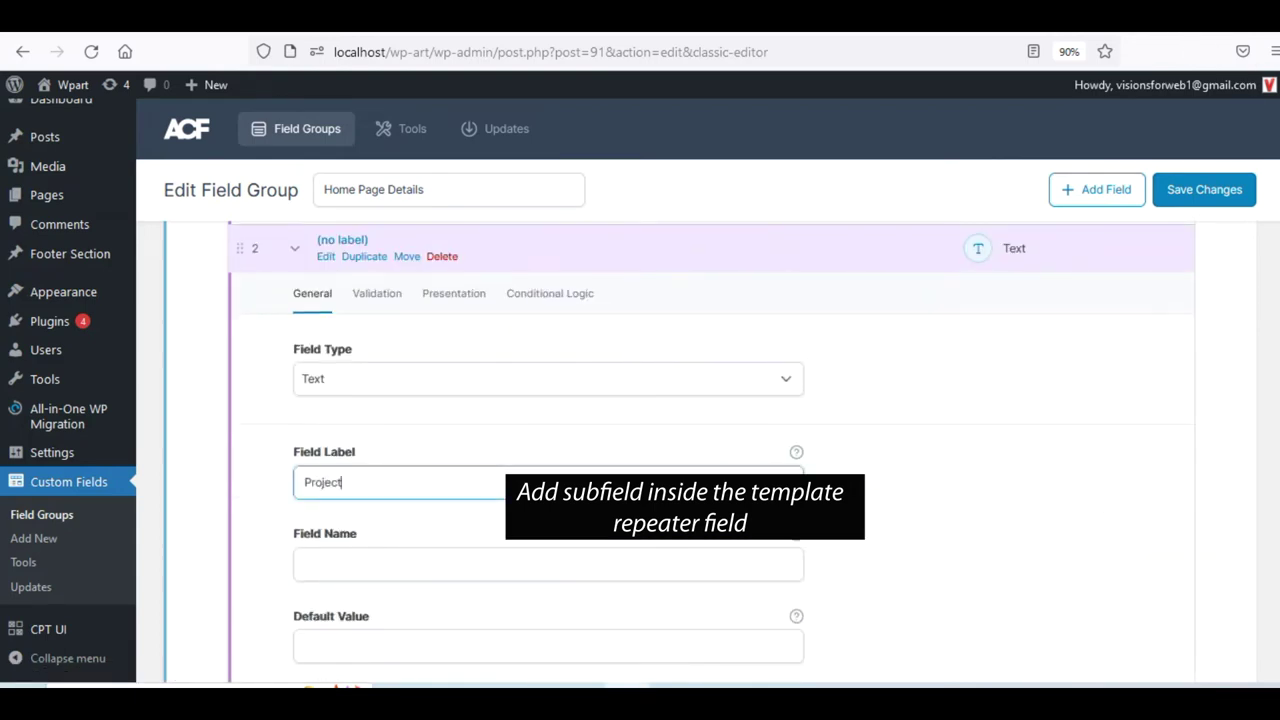
key("Tab")
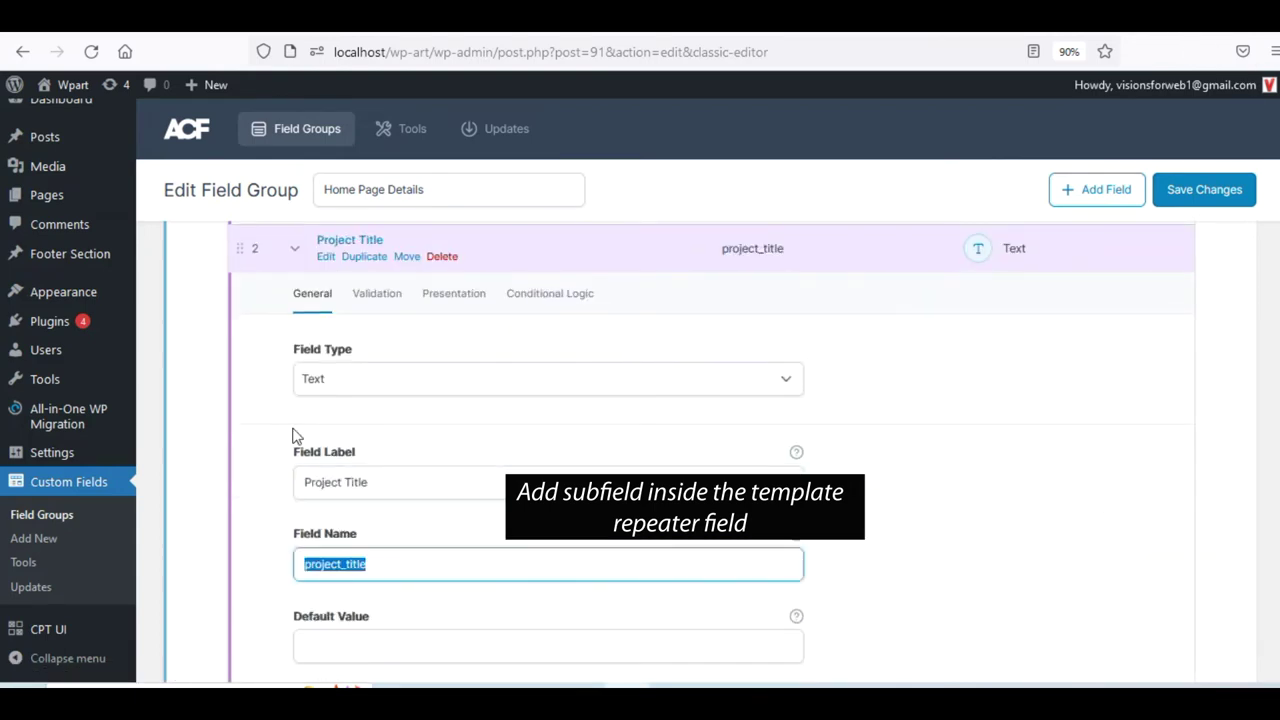
Add a third sub field to the repeater, a Text field labelled "Project Button".
scroll(669, 434, "down", 3)
left_click(1160, 597)
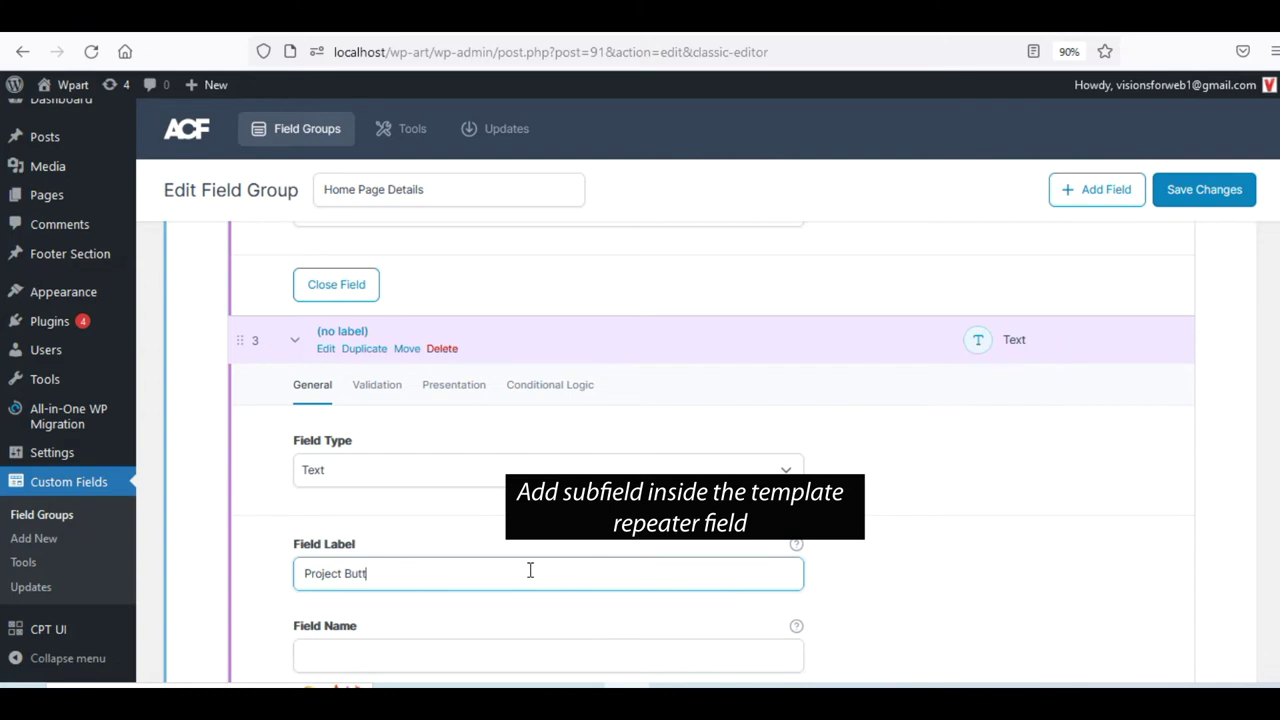
type("Project Button")
key("Tab")
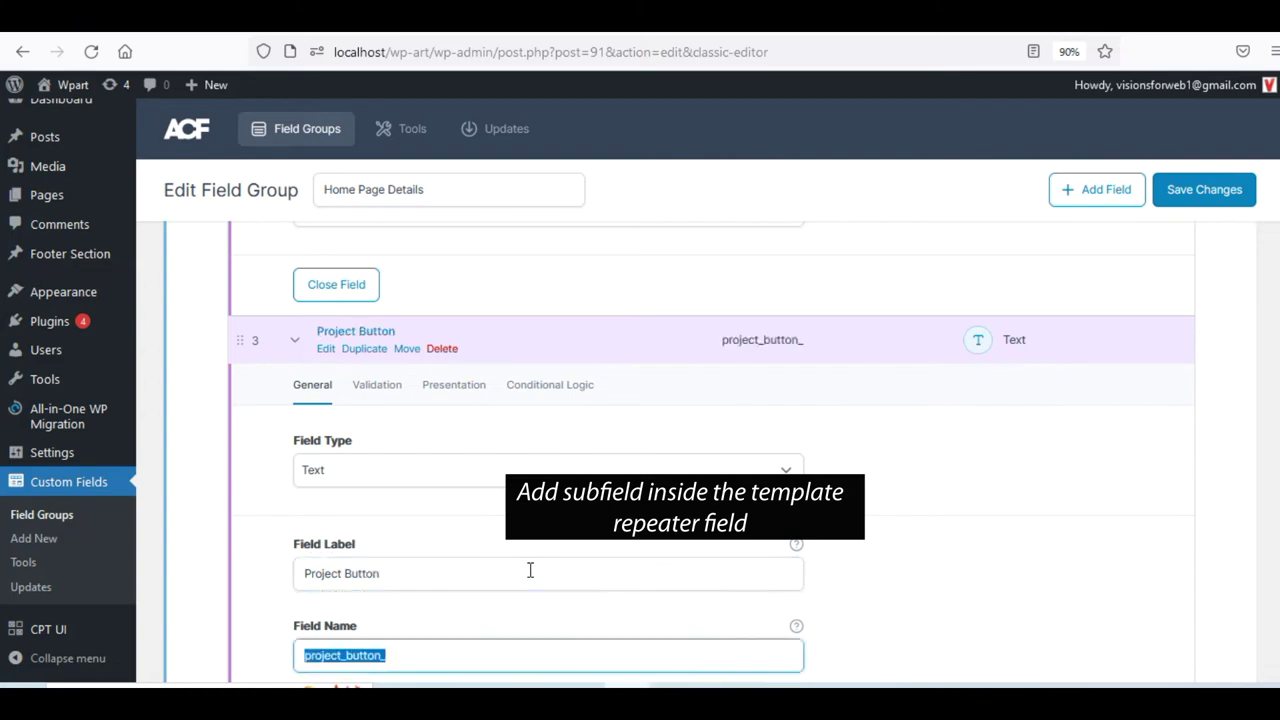
Add a fourth sub field to the repeater labelled "Project Link" and set its field type to Url.
scroll(826, 394, "down", 4)
left_click(1099, 512)
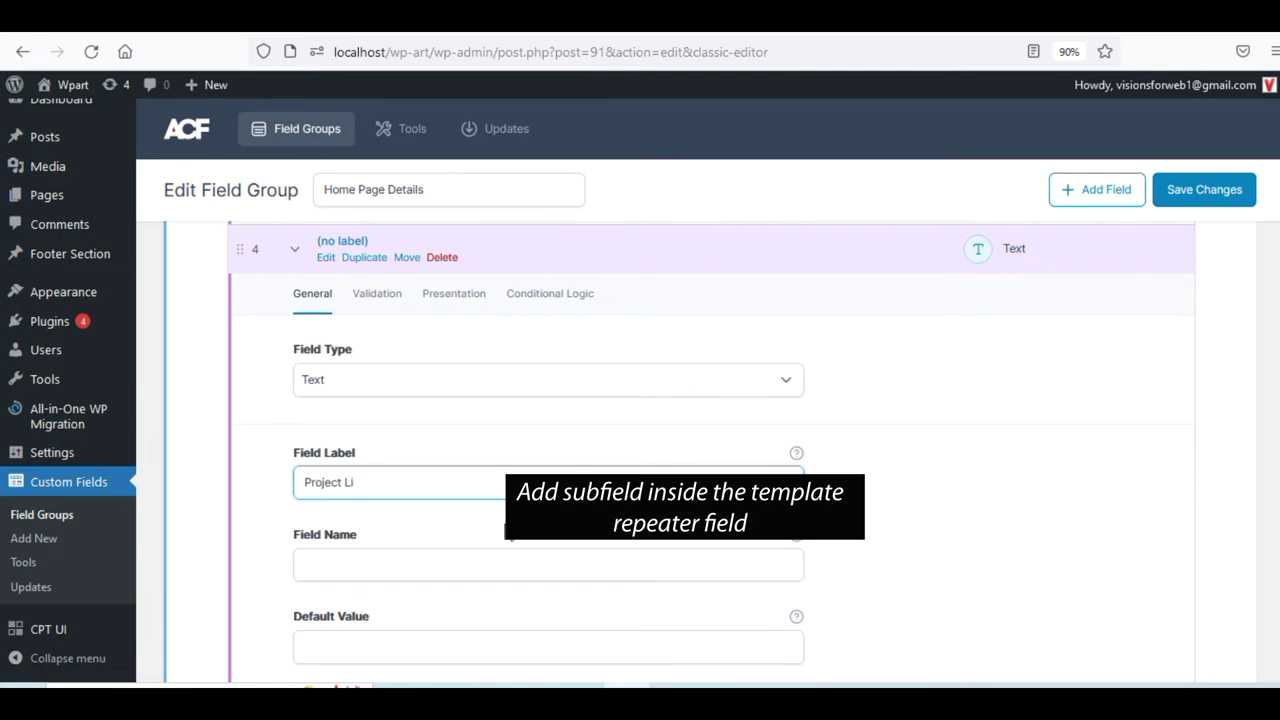
key("Tab")
left_click(480, 388)
scroll(571, 223, "down", 3)
scroll(343, 208, "up", 3)
left_click(343, 210)
scroll(694, 397, "down", 3)
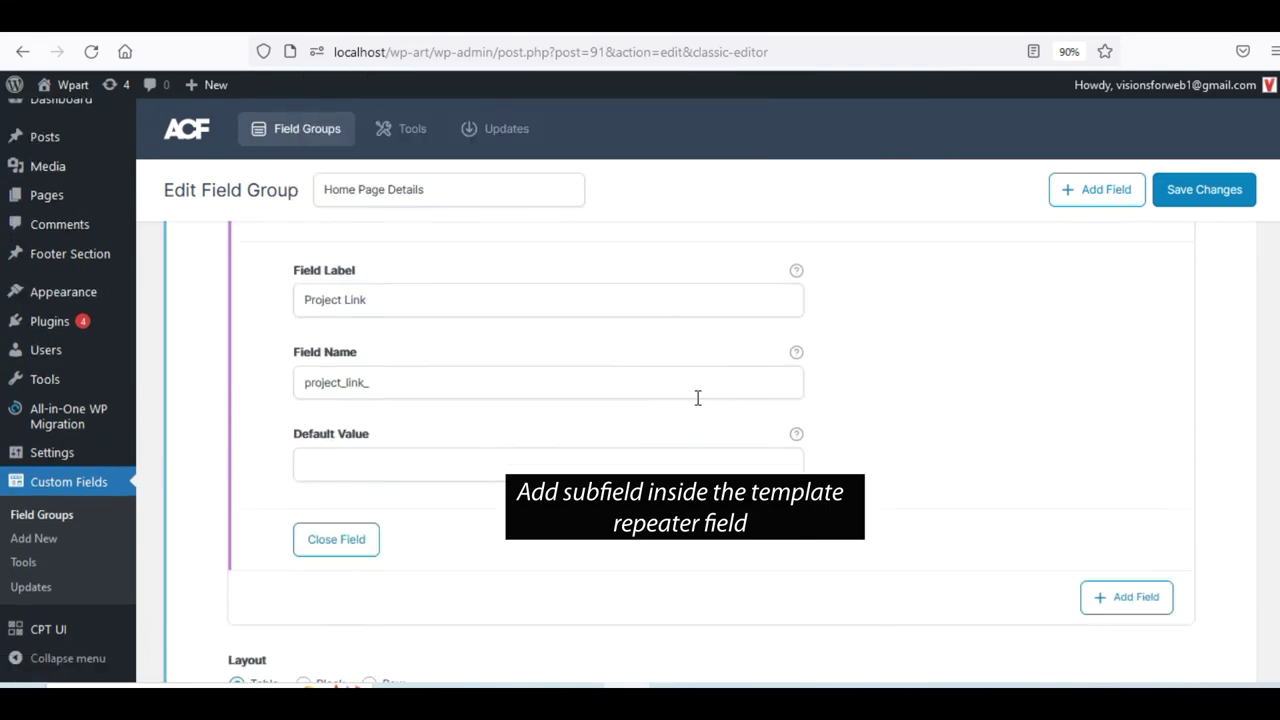
Set the Project Portfolio Section repeater's layout to Block and save the Home Page Details field group.
left_click(305, 594)
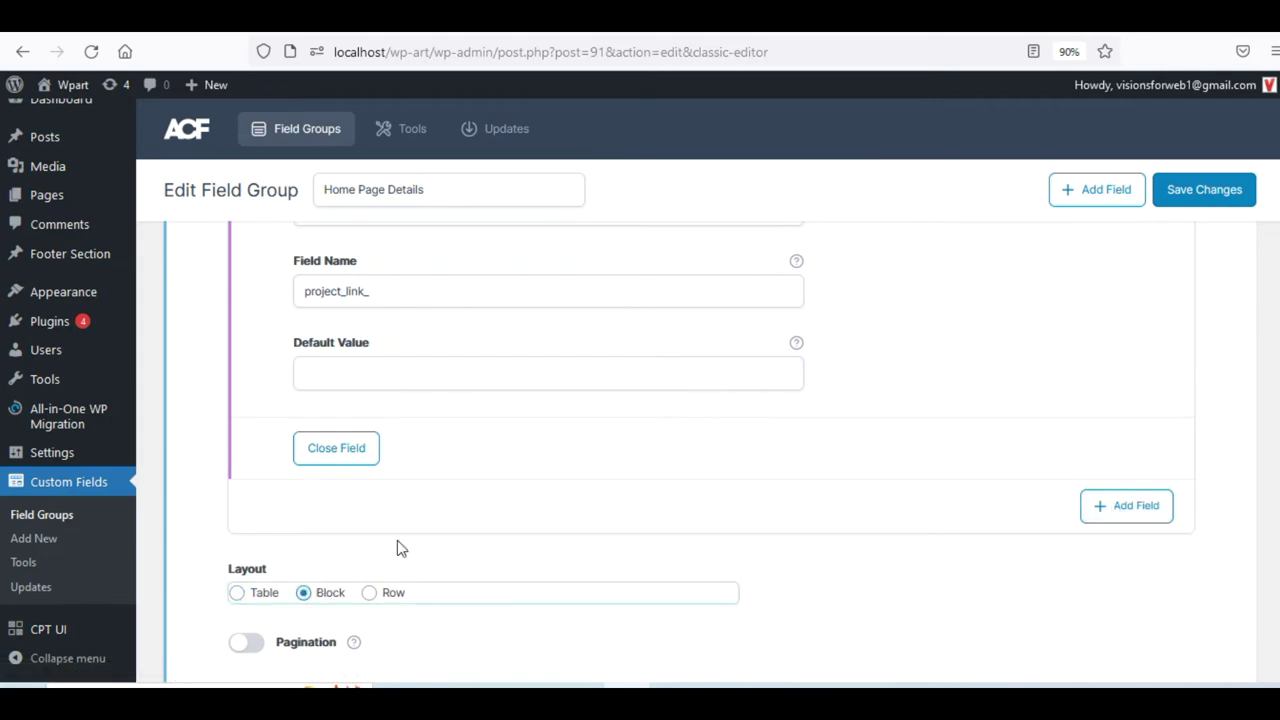
scroll(474, 515, "down", 3)
scroll(950, 500, "up", 10)
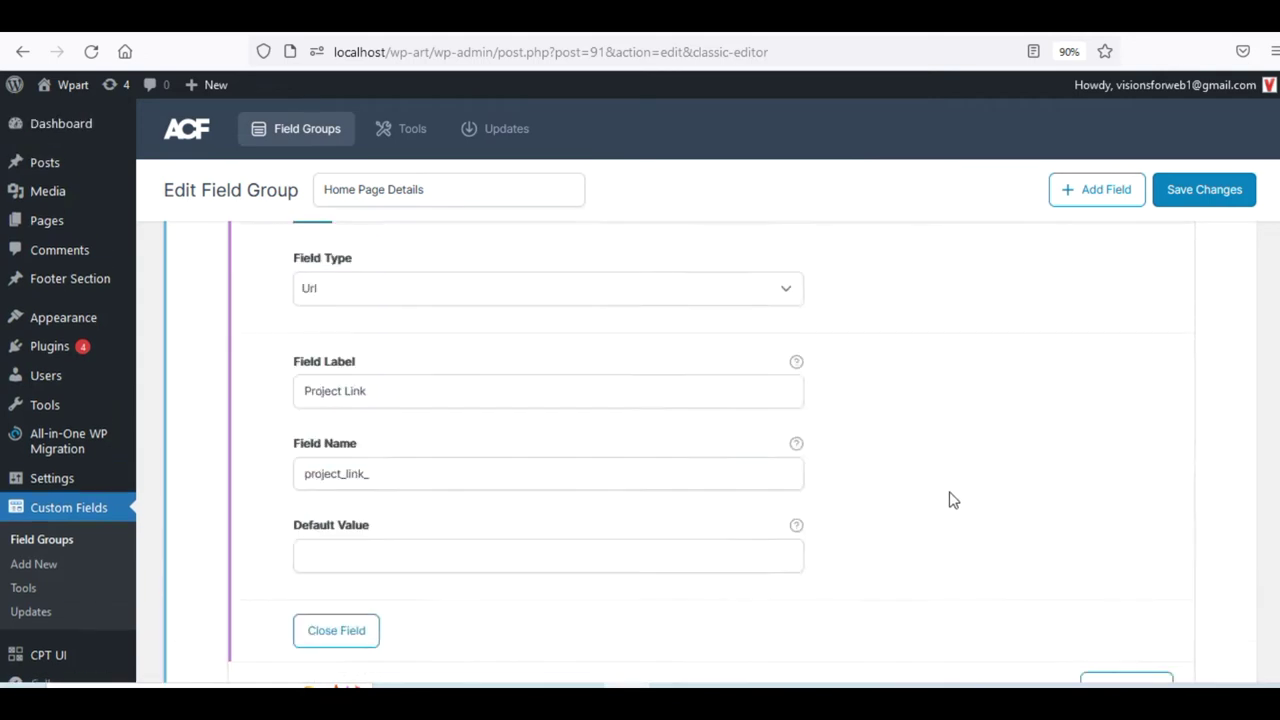
left_click(1226, 197)
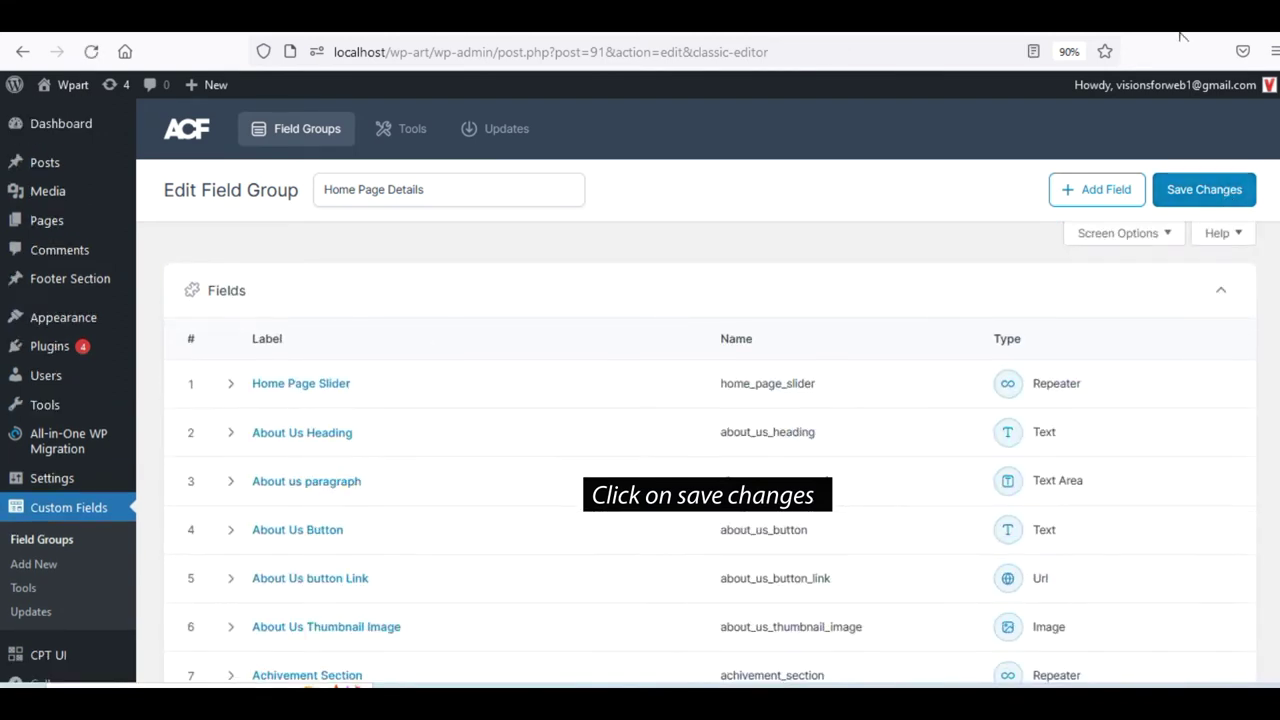
Open the Homepage page for editing and locate the new Project Portfolio heading and section fields at the end of Home Page Details.
mouse_move(28, 229)
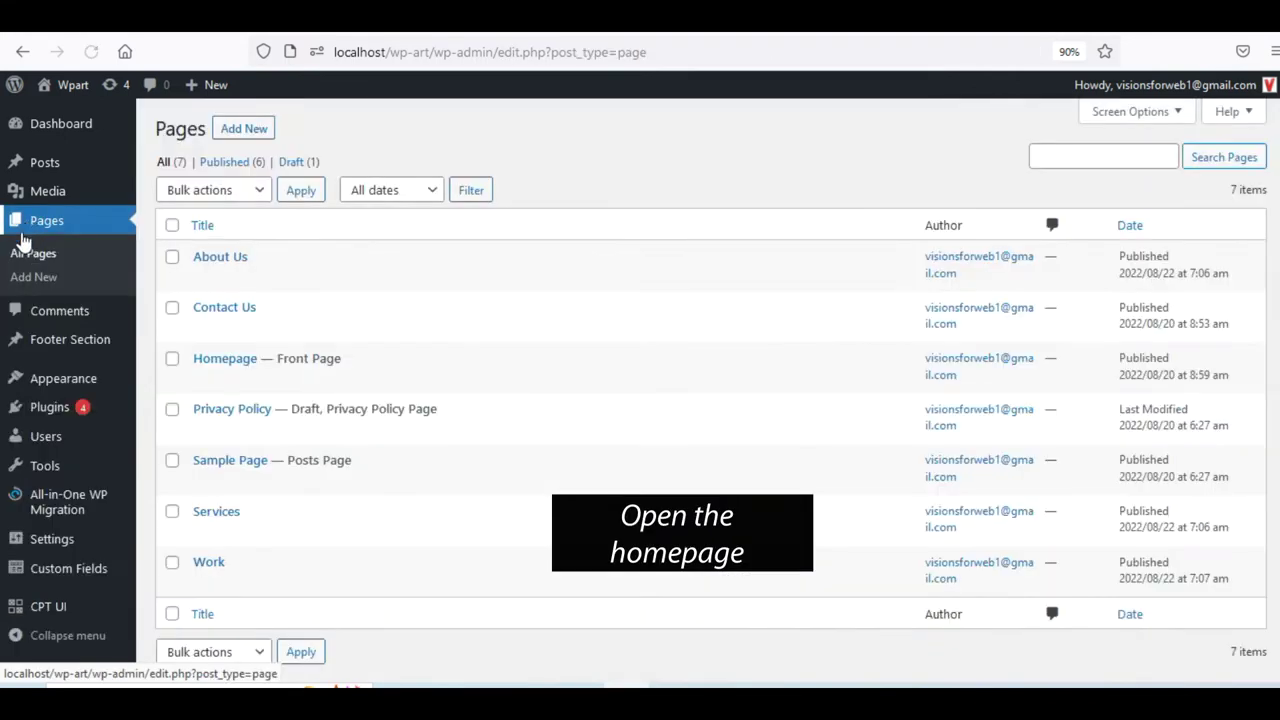
left_click(206, 362)
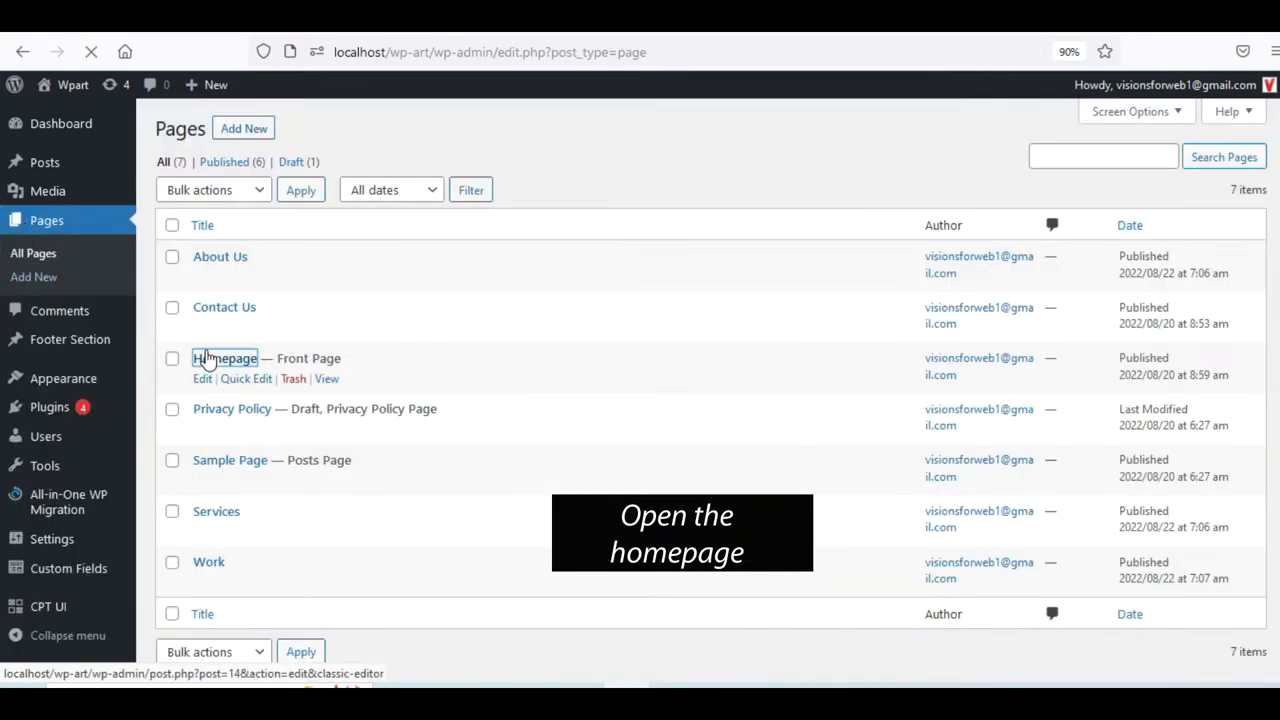
scroll(1005, 317, "down", 3)
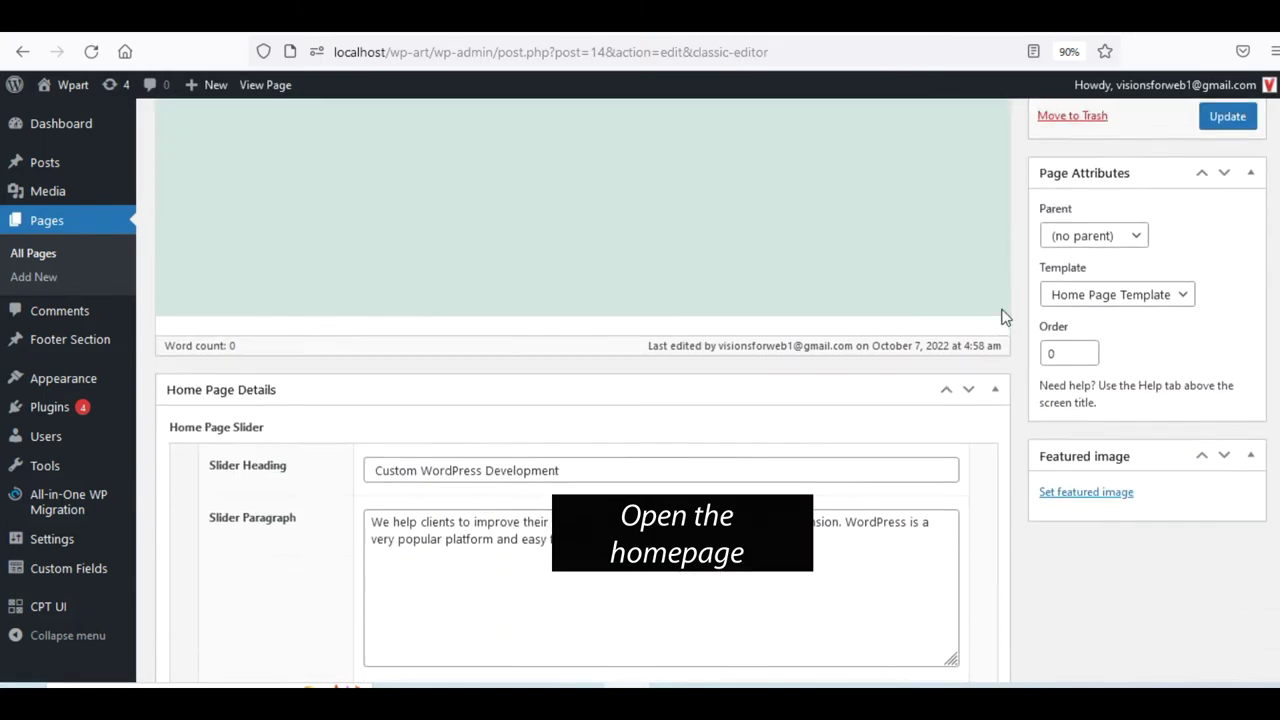
scroll(1005, 317, "down", 15)
scroll(1005, 317, "down", 15)
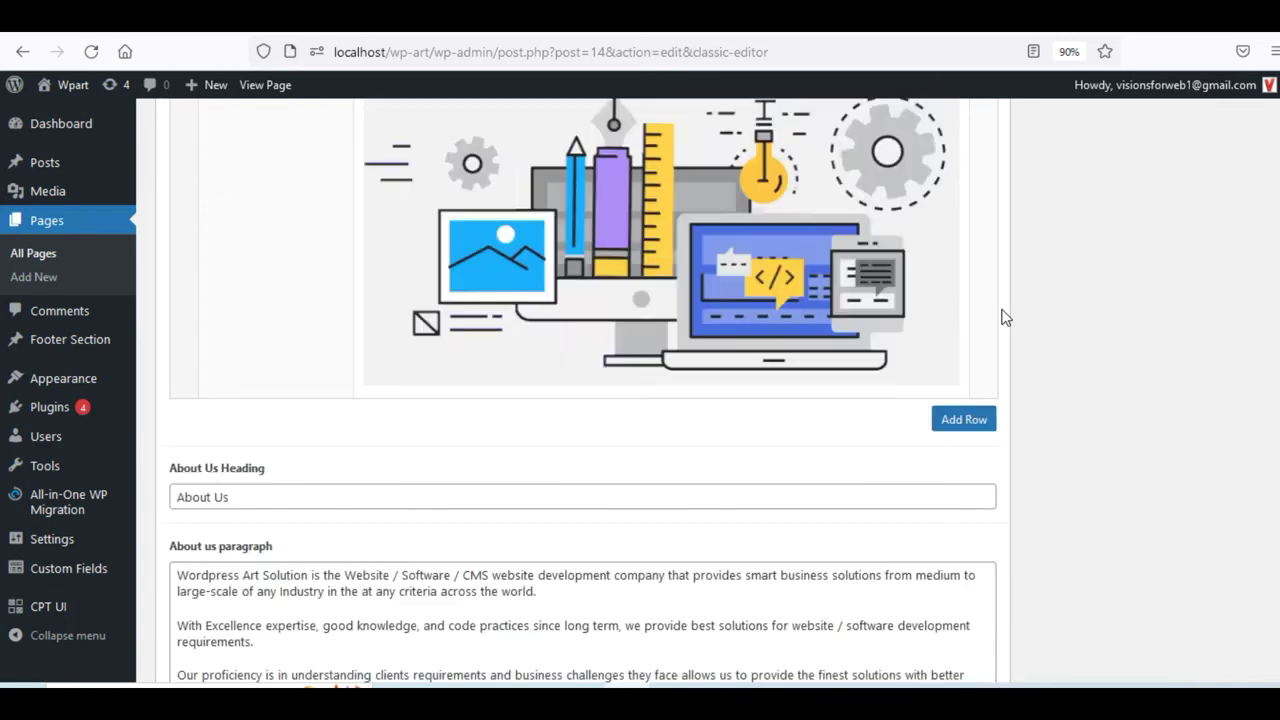
scroll(1005, 317, "down", 20)
scroll(1005, 317, "down", 20)
scroll(1005, 317, "down", 15)
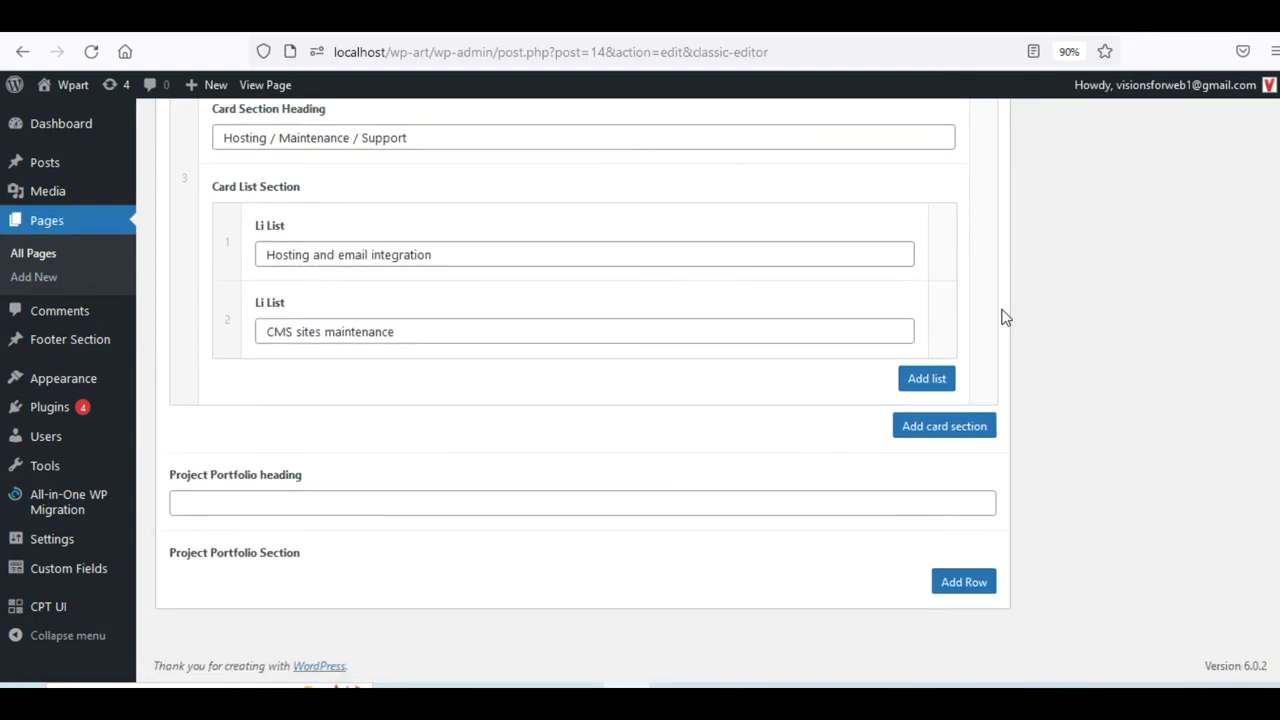
left_click_drag(252, 486, 168, 484)
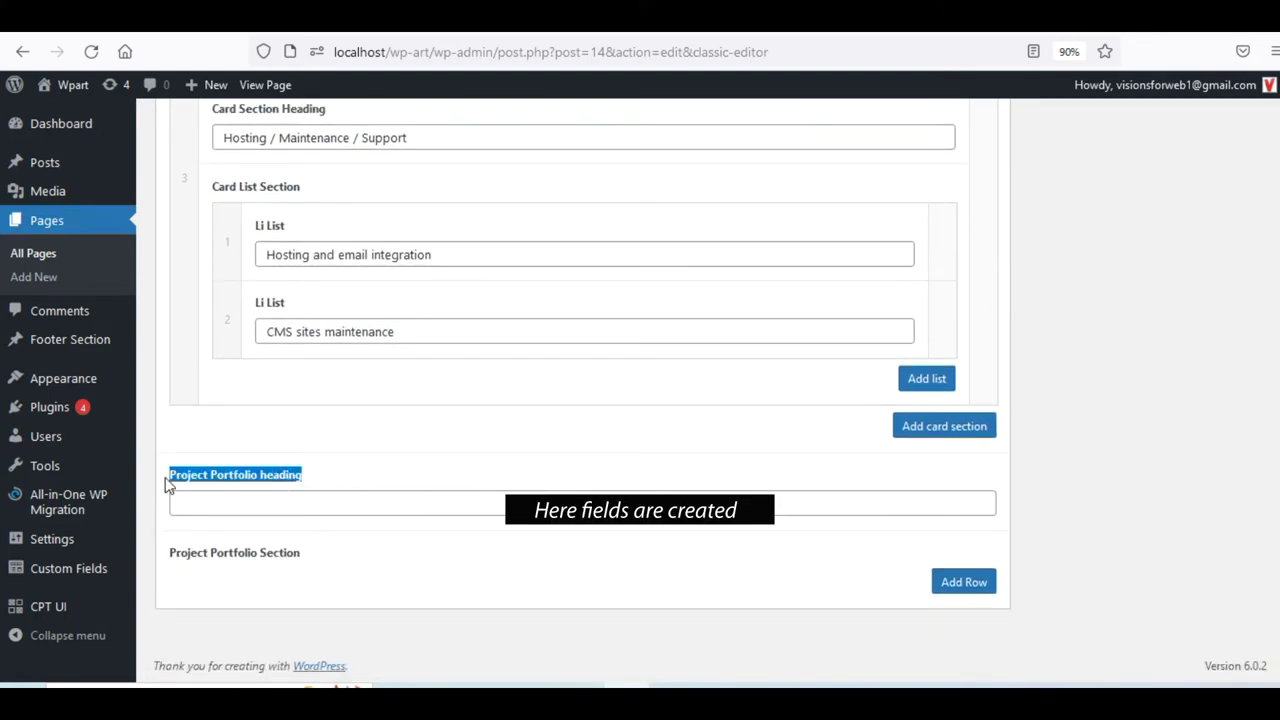
left_click_drag(332, 569, 145, 569)
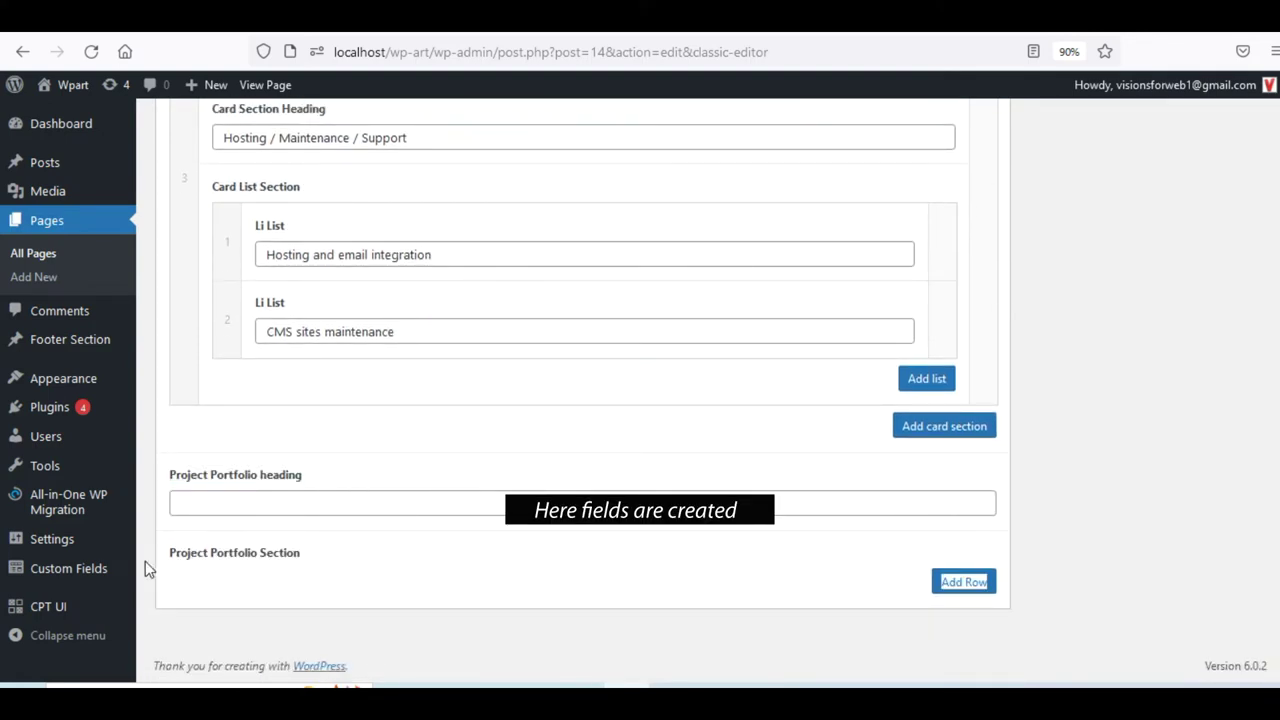
left_click(315, 557)
Add a row to Project Portfolio Section and move the text "Our Projects Make Us Proud" from Project Title into Project Portfolio heading.
left_click(963, 581)
scroll(963, 581, "down", 3)
scroll(691, 525, "down", 2)
scroll(409, 300, "up", 2)
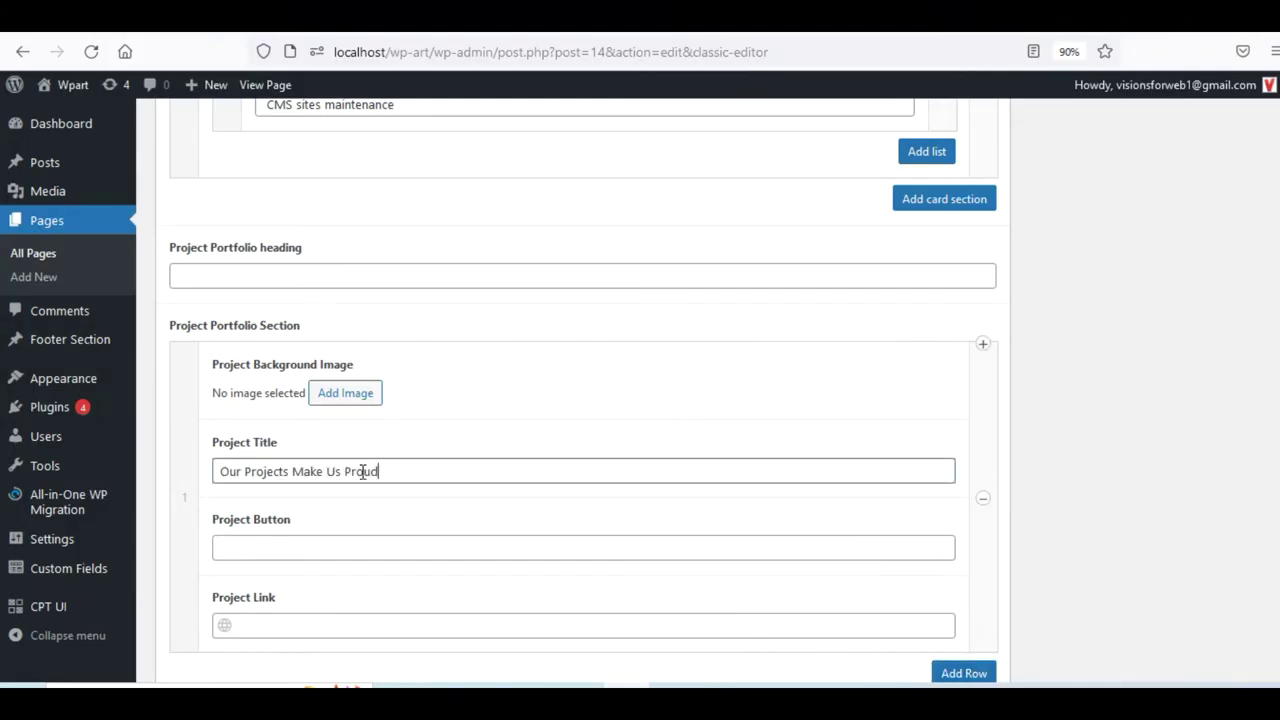
key("ctrl+a")
key("ctrl+x")
left_click(486, 271)
key("ctrl+v")
left_click(362, 392)
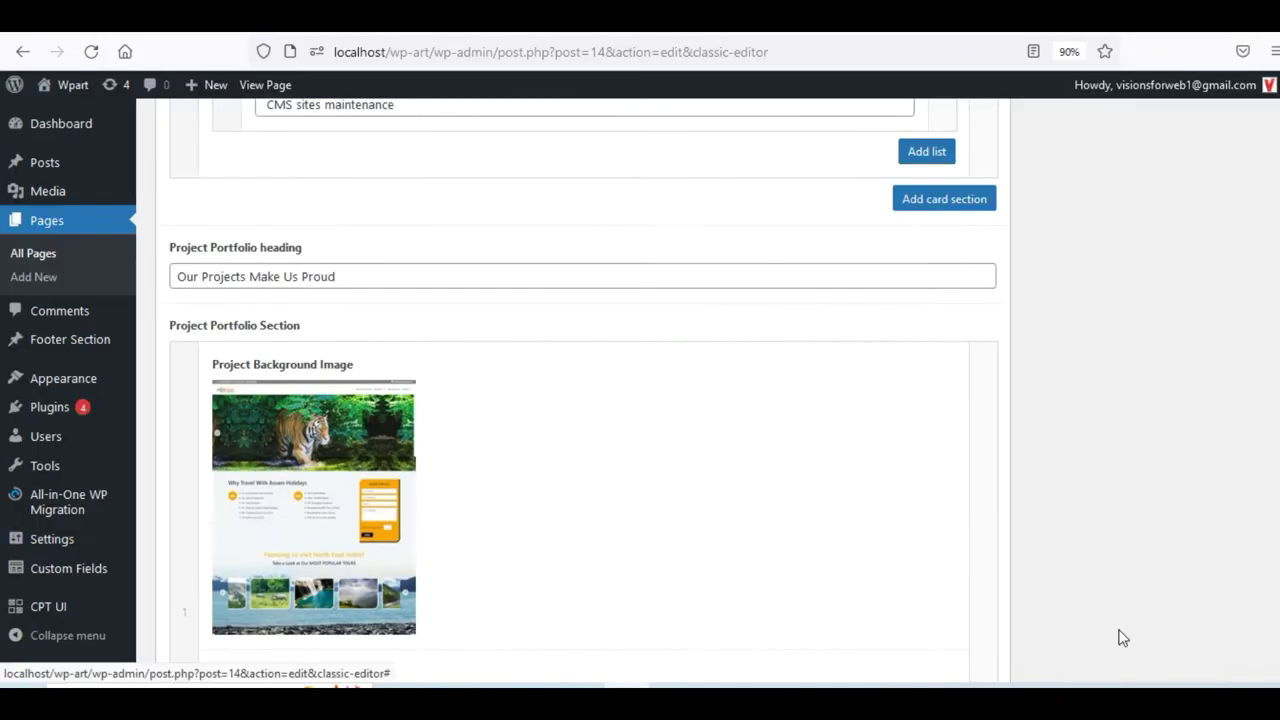
scroll(352, 516, "down", 2)
left_click(352, 516)
type("Aasam Holidays")
key("Tab")
type("Vist Now")
key("Tab")
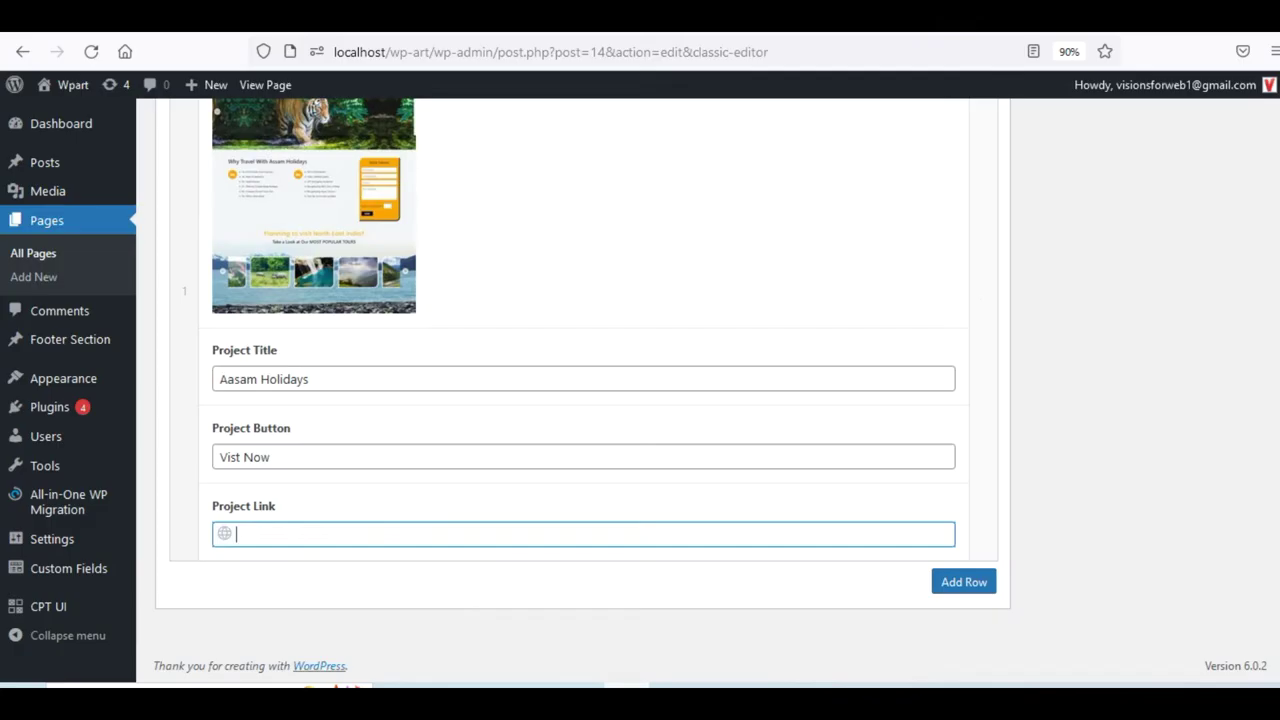
key("ctrl+v")
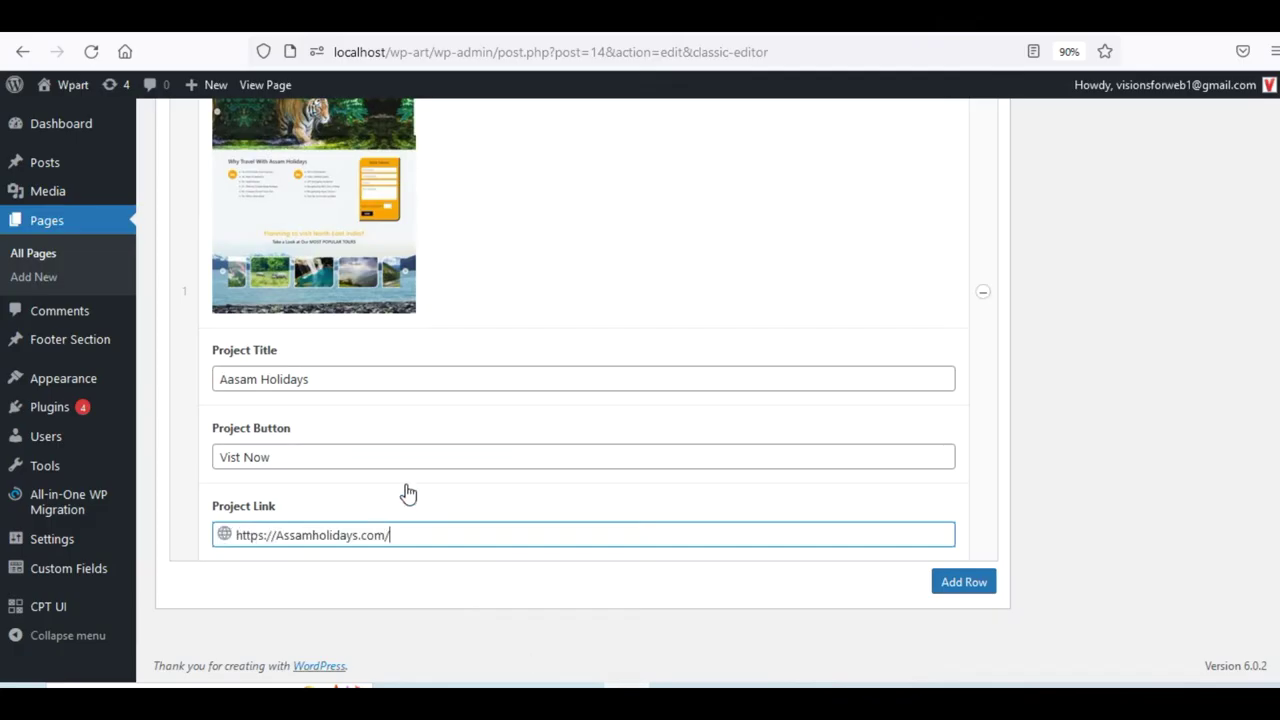
Add a second portfolio row with the fuel app website image, title "Custom Fuel App" and button text "Visit Site".
left_click(964, 582)
scroll(837, 491, "down", 3)
left_click(343, 300)
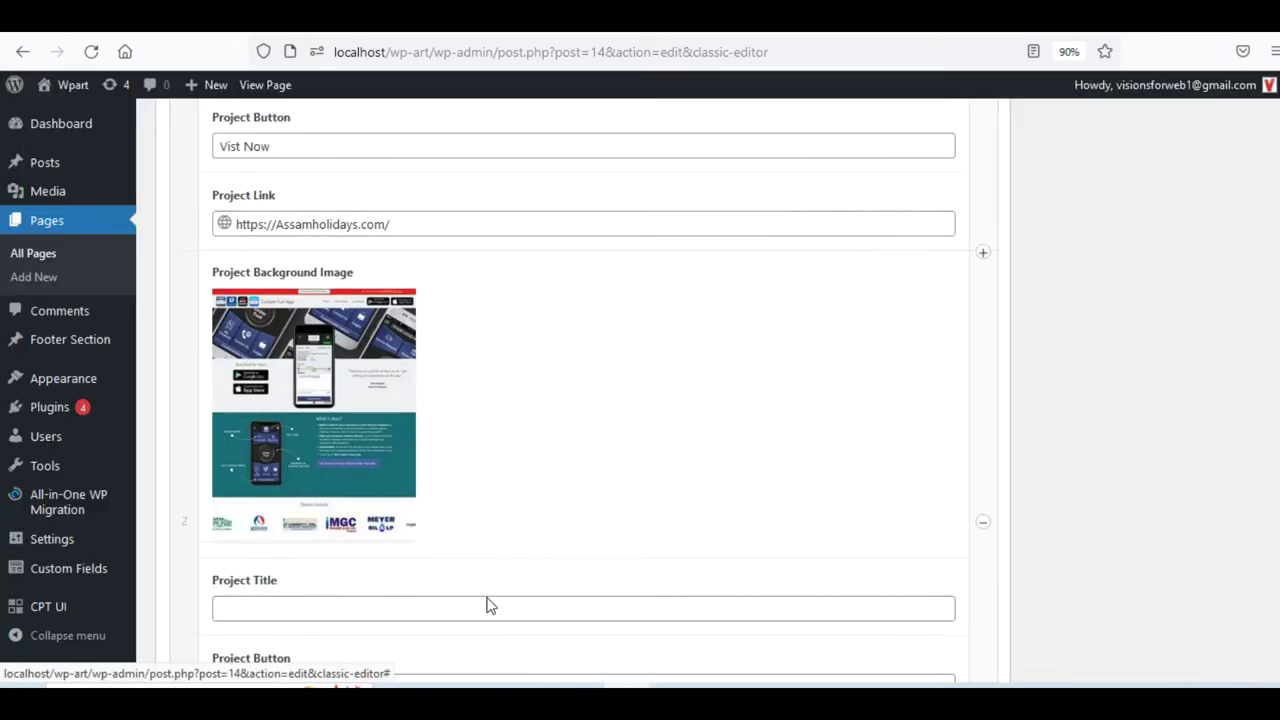
scroll(486, 603, "down", 2)
left_click(347, 428)
type("C")
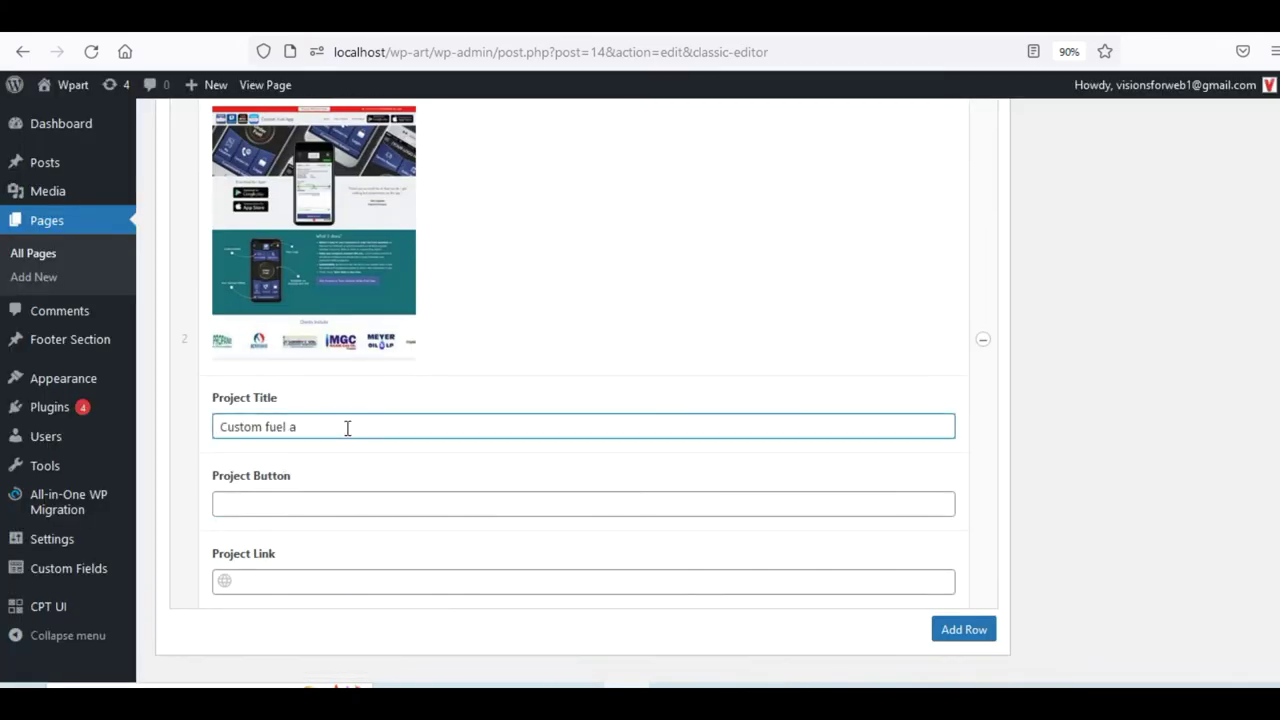
type("ustom Fuel App")
key("Tab")
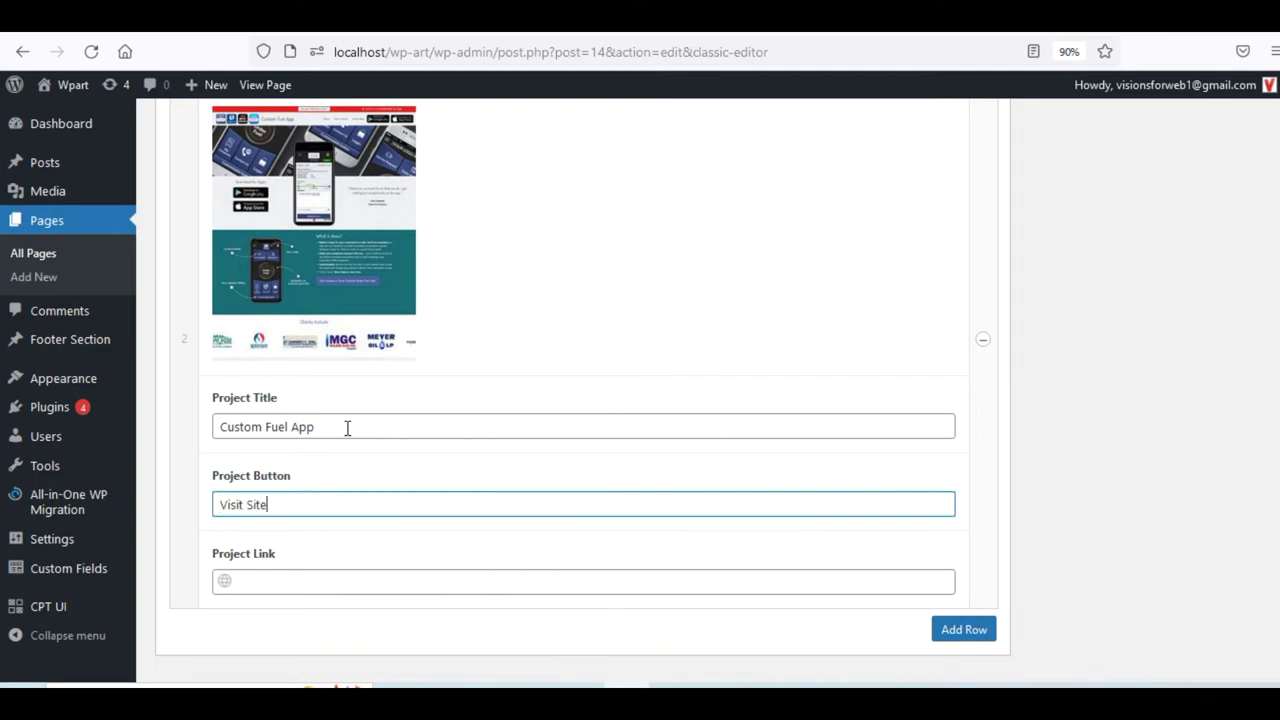
Change the first portfolio row's Project Button text to match the second row's "Visit Site".
scroll(347, 428, "up", 3)
left_click(301, 236)
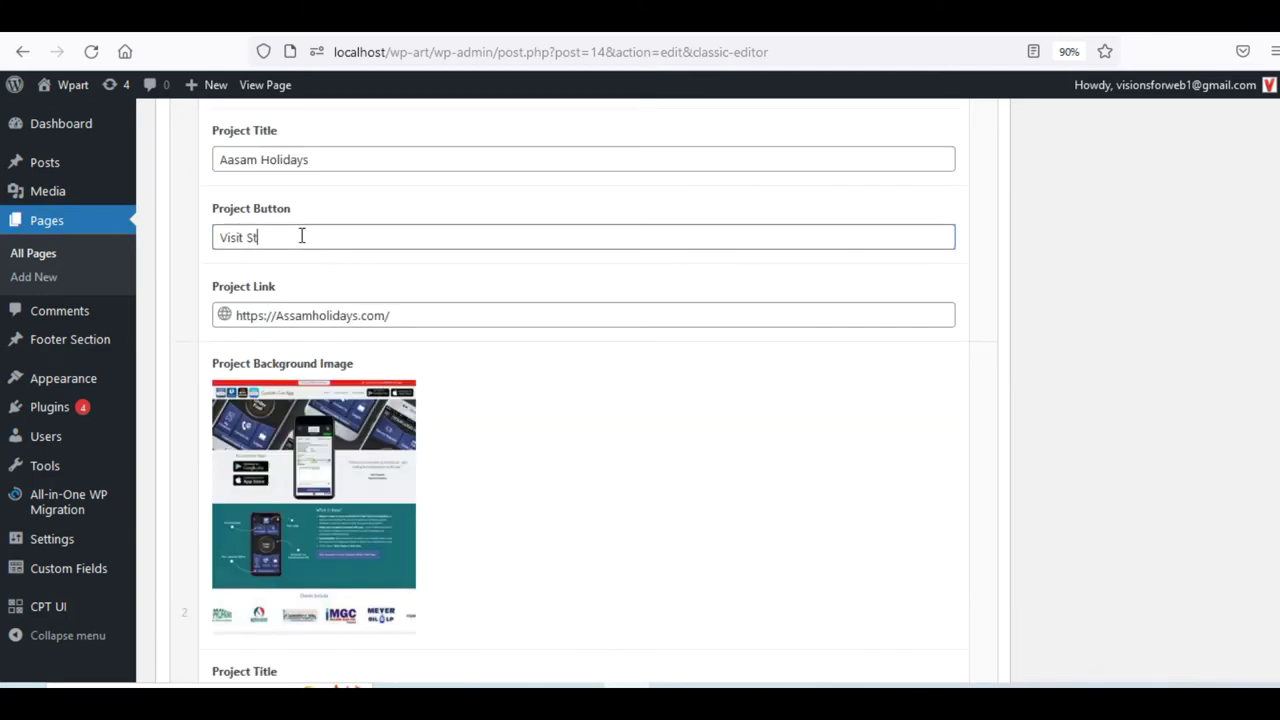
scroll(437, 226, "down", 4)
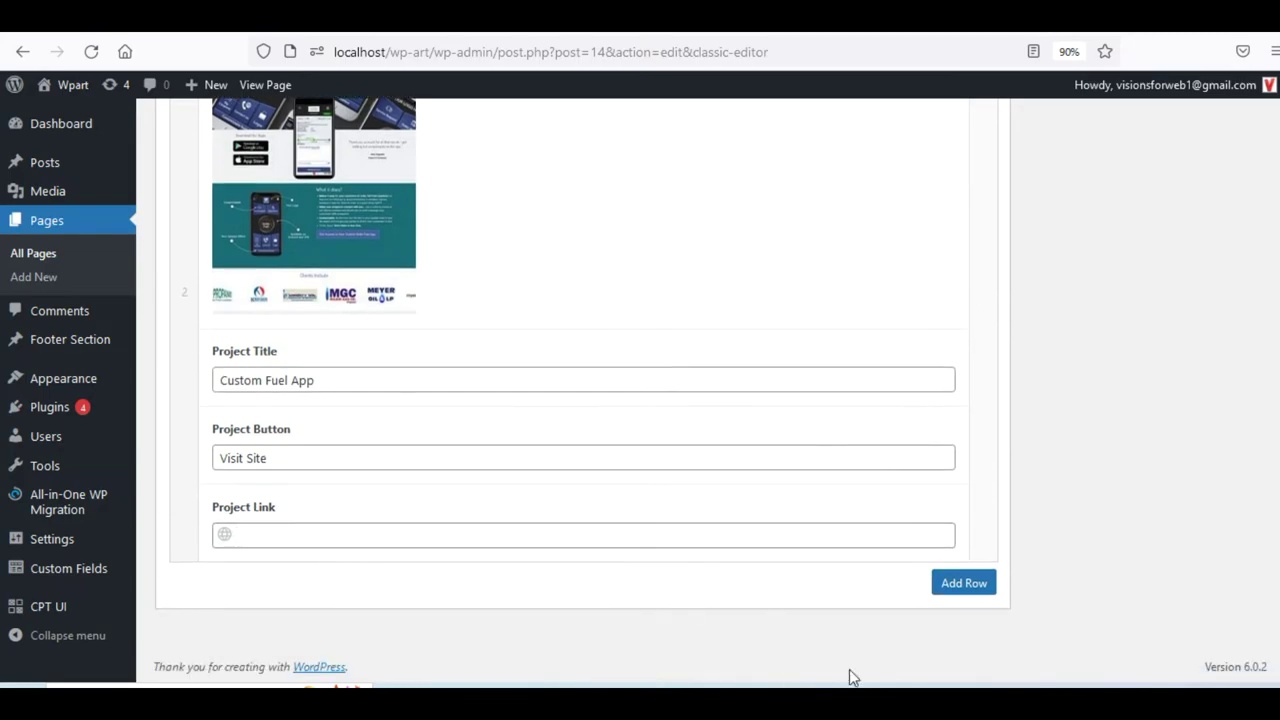
left_click(849, 684)
left_click_drag(413, 215, 647, 215)
key("ctrl+c")
key("alt+Tab")
key("ctrl+v")
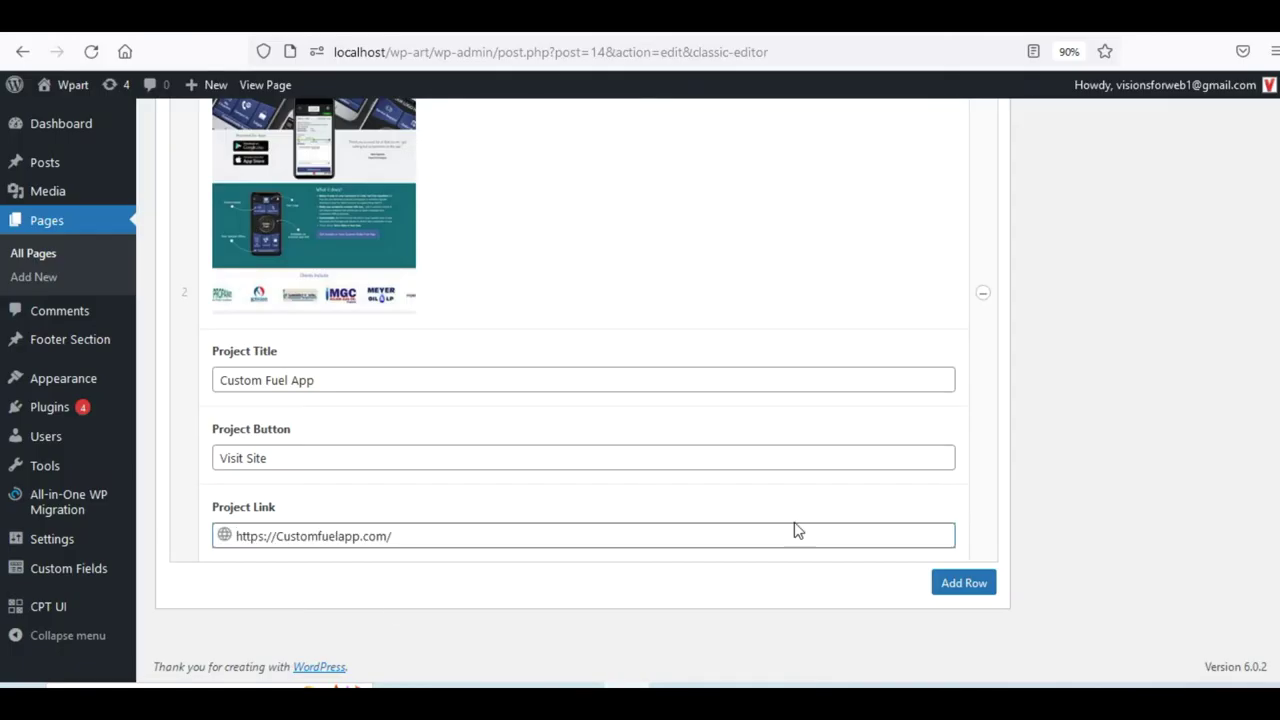
Add a third portfolio row with the Fuel Site website image and title "Fuel Site Pro", and enter its Project Button text.
left_click(963, 581)
left_click(345, 301)
left_click(334, 408)
left_click(1231, 631)
left_click(397, 426)
type("Fuel Site Pro")
key("Tab")
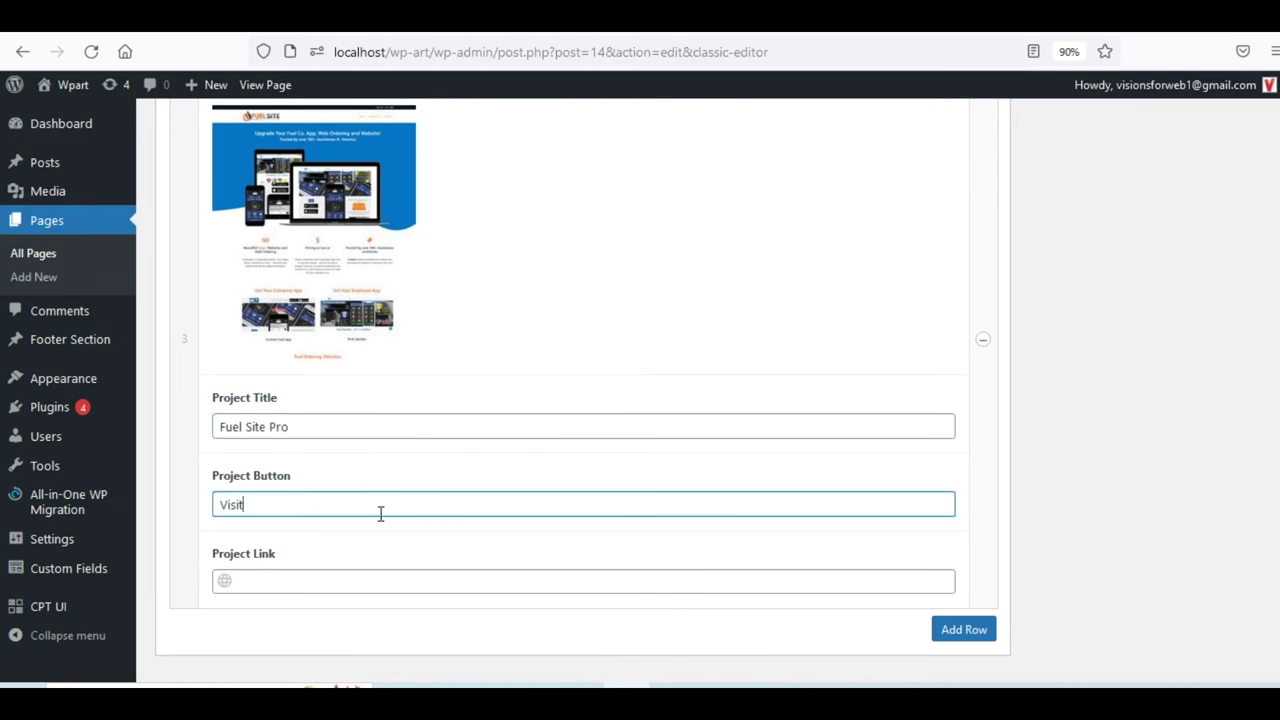
key("alt+Tab")
scroll(640, 360, "down", 5)
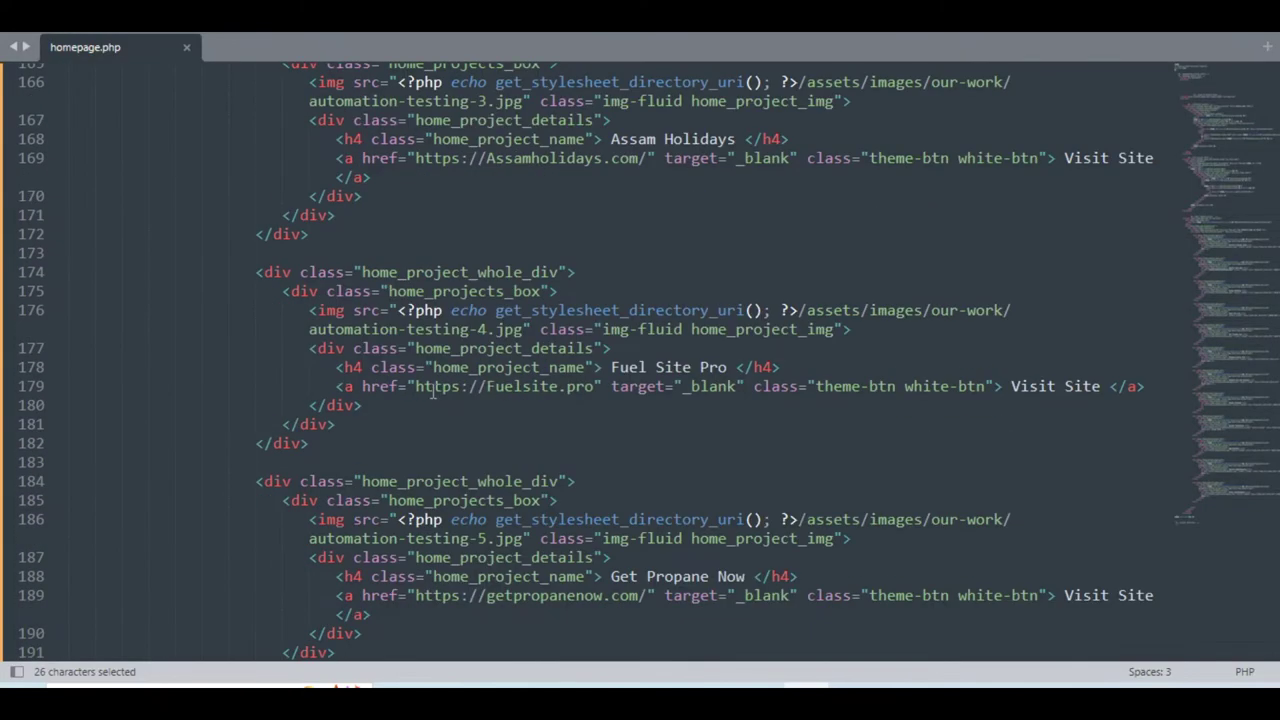
left_click_drag(418, 373, 596, 373)
key("alt+Tab")
key("Tab")
key("ctrl+v")
scroll(571, 434, "down", 1)
Add another portfolio row and copy the title "Panache Embroideries" from homepage.php into the sixth row's Project Title.
left_click(963, 583)
scroll(963, 617, "down", 3)
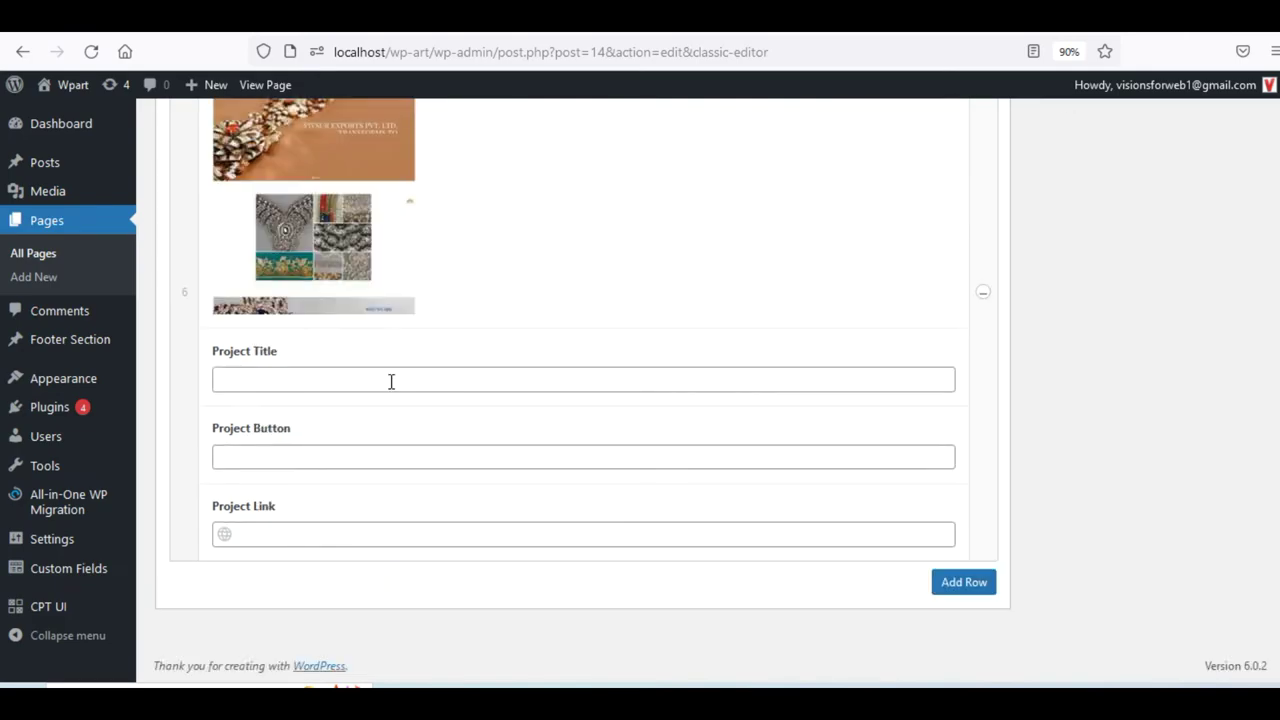
key("alt+Tab")
scroll(786, 416, "down", 5)
left_click_drag(612, 329, 790, 331)
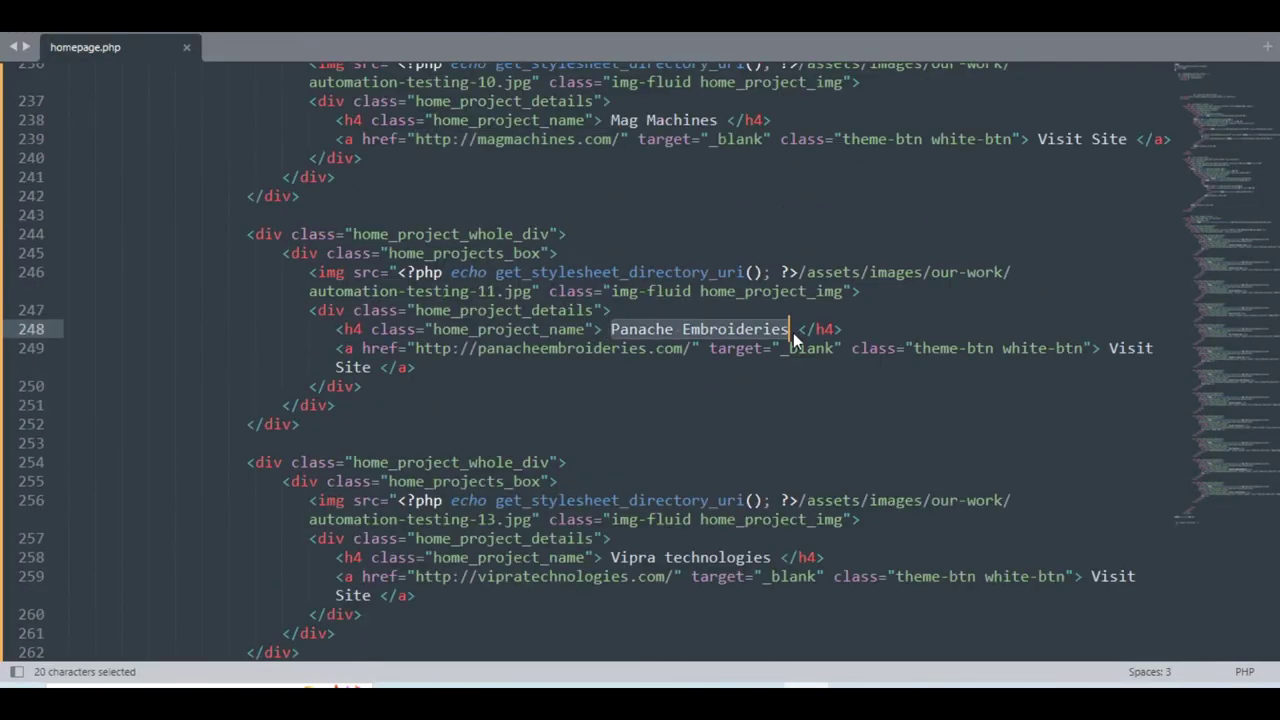
key("ctrl+c")
key("alt+Tab")
left_click(300, 377)
key("ctrl+v")
key("alt+Tab")
left_click_drag(416, 348, 690, 348)
key("ctrl+c")
key("alt+Tab")
left_click(583, 534)
key("ctrl+v")
Update the Homepage page to save the filled portfolio rows.
key("alt+Tab")
key("alt+Tab")
scroll(634, 320, "up", 3)
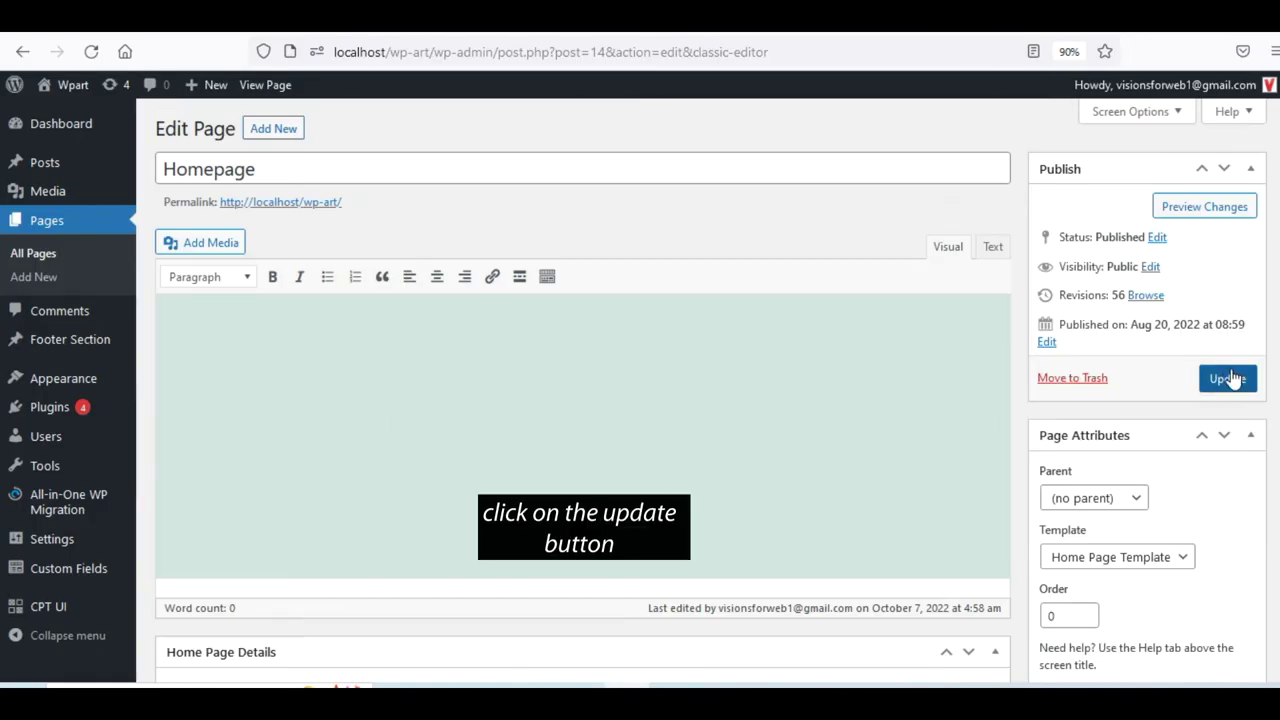
left_click(1231, 378)
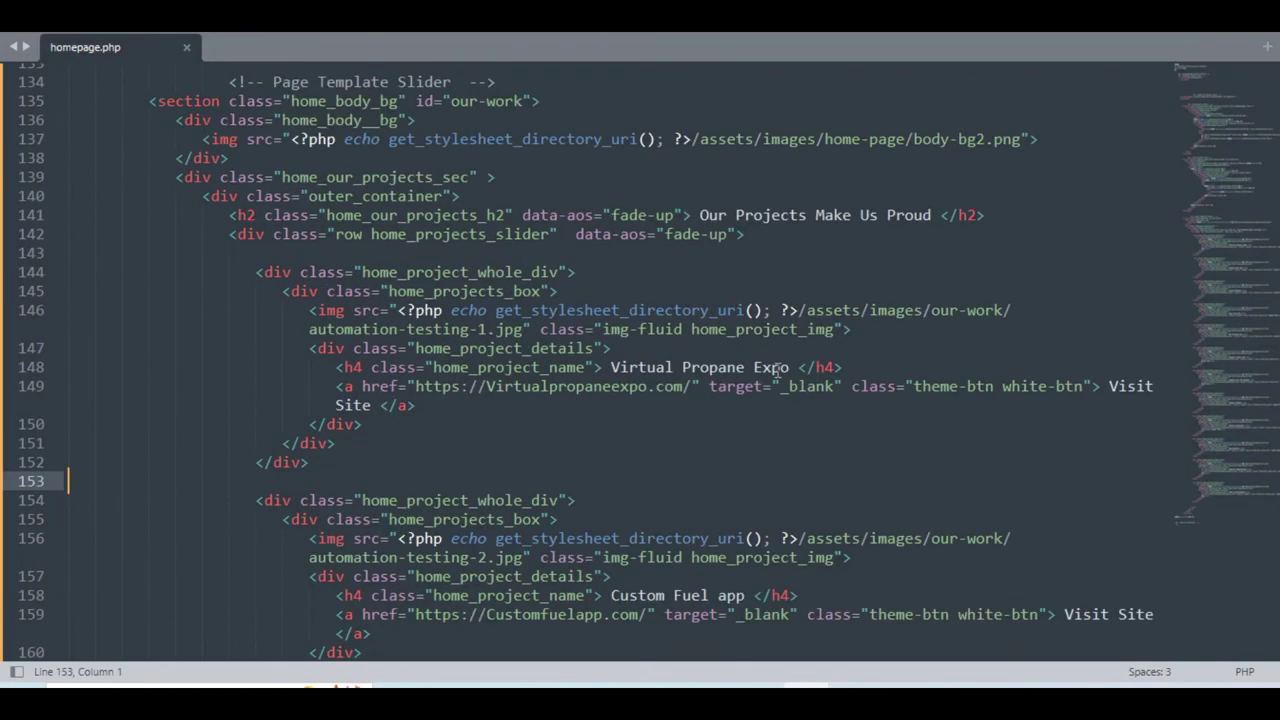
Comment out the static Custom Fuel app and Assam Holidays slider blocks in homepage.php.
scroll(531, 354, "down", 2)
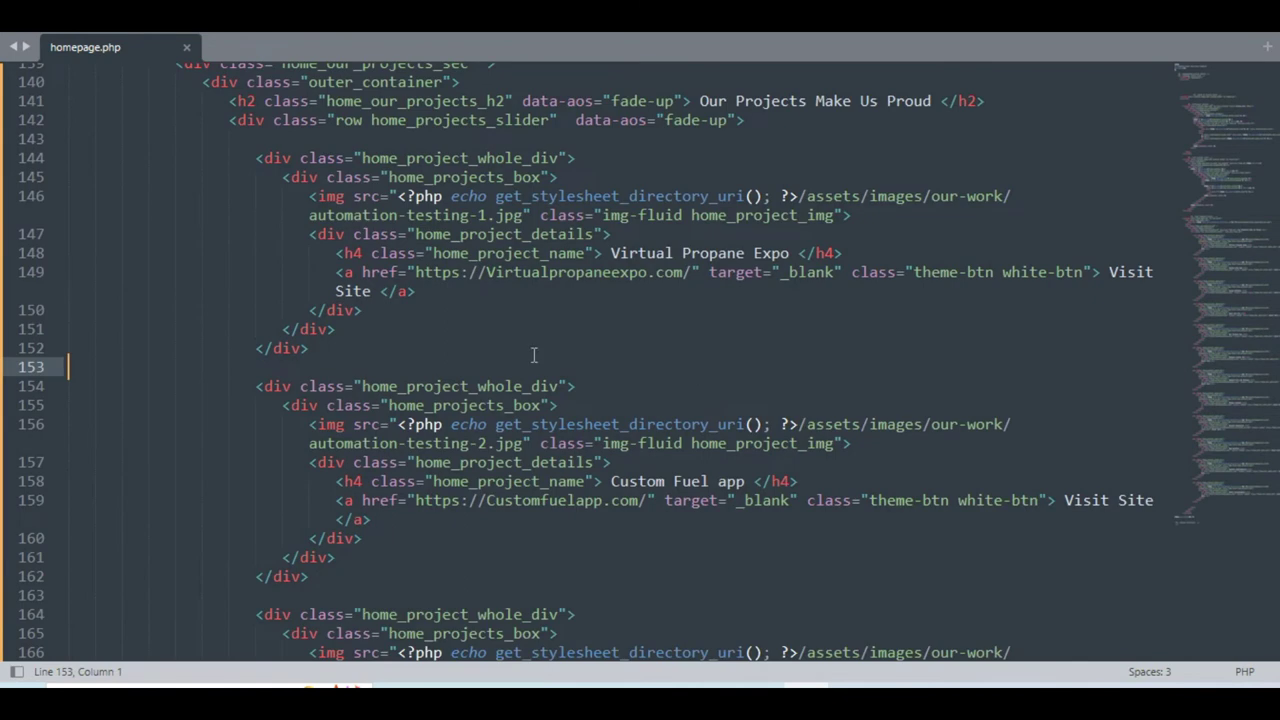
left_click(293, 390)
left_click_drag(324, 593, 250, 388)
key("ctrl+/")
scroll(230, 380, "down", 3)
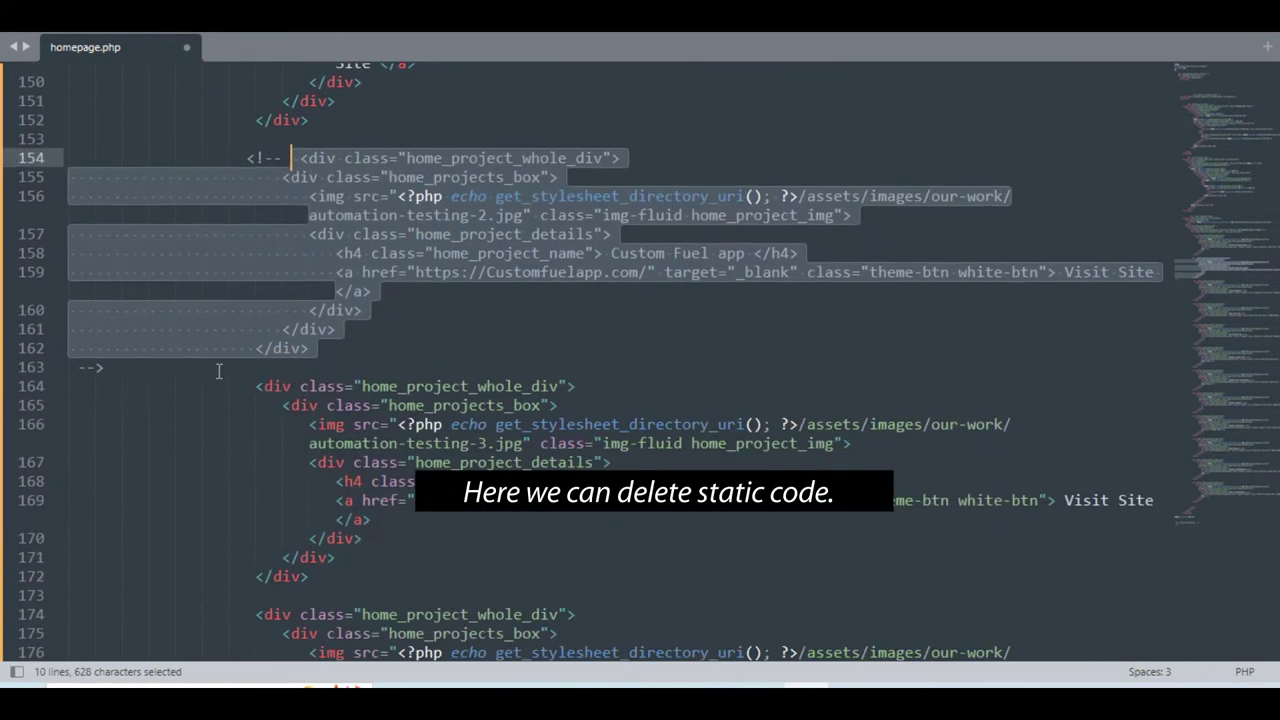
left_click(256, 386)
left_click_drag(256, 386, 362, 578)
key("ctrl+/")
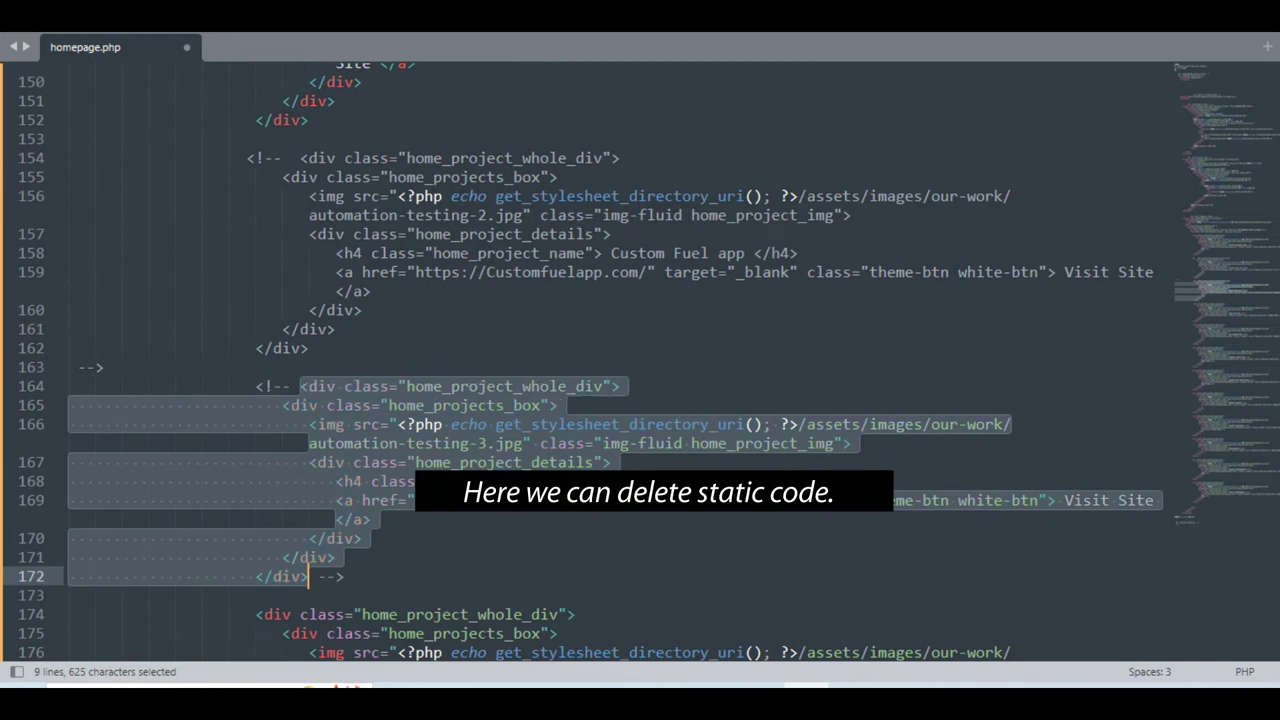
Comment out the static Fuel Site Pro and Get Propane Now slider blocks.
scroll(246, 443, "down", 3)
left_click_drag(250, 443, 310, 614)
key("ctrl+/")
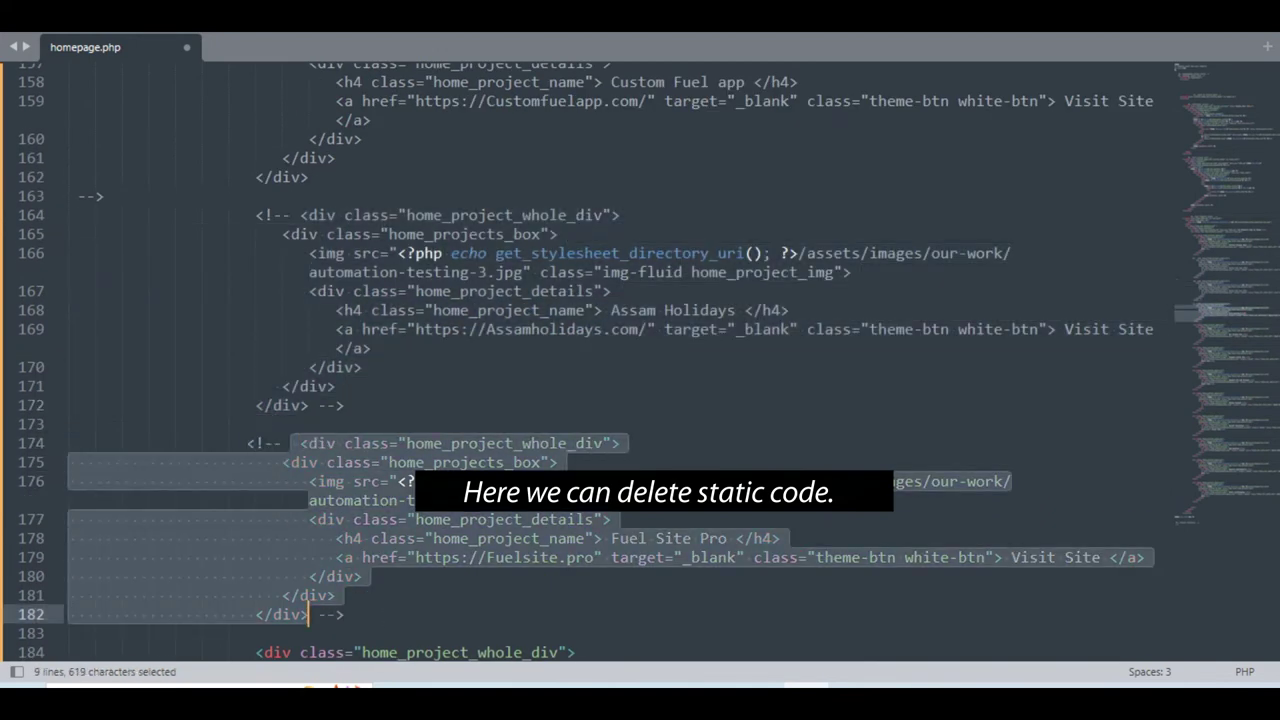
scroll(310, 614, "down", 3)
left_click_drag(257, 424, 310, 614)
key("ctrl+slash")
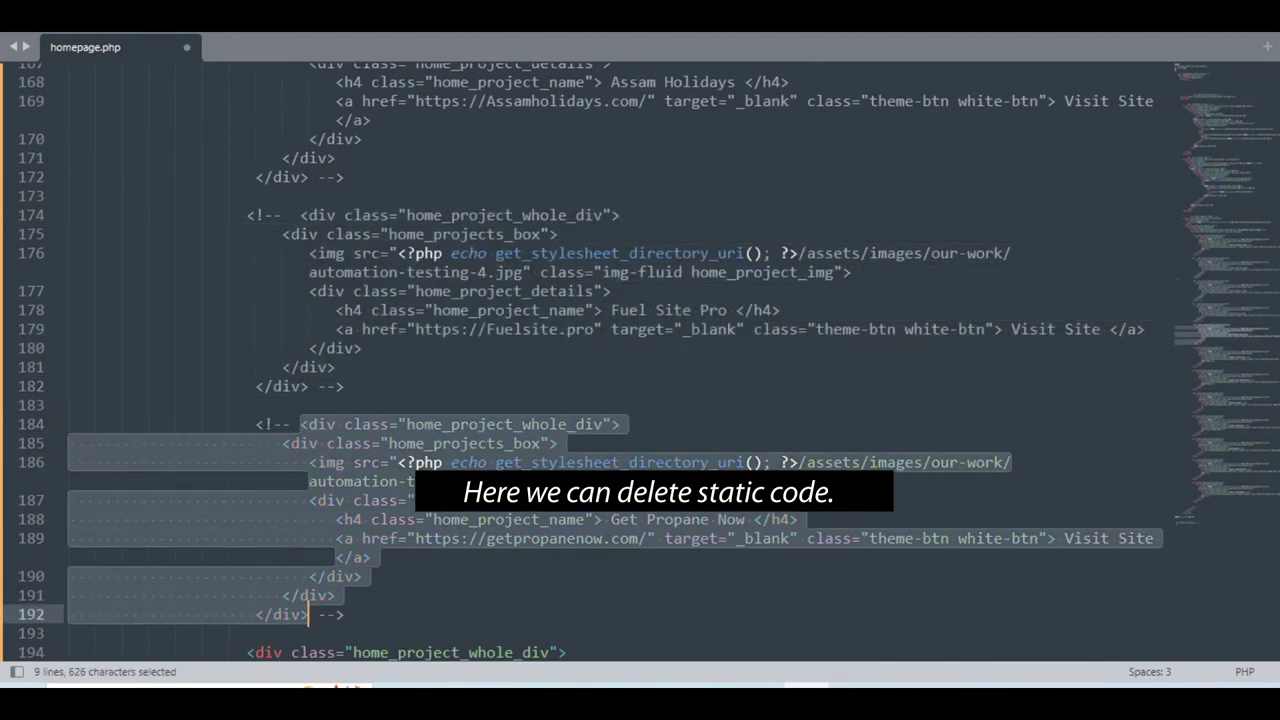
Comment out the static Propane Safety Pro and Vesbach Oil and Propane slider blocks.
scroll(310, 614, "down", 3)
left_click_drag(240, 424, 68, 633)
key("ctrl+slash")
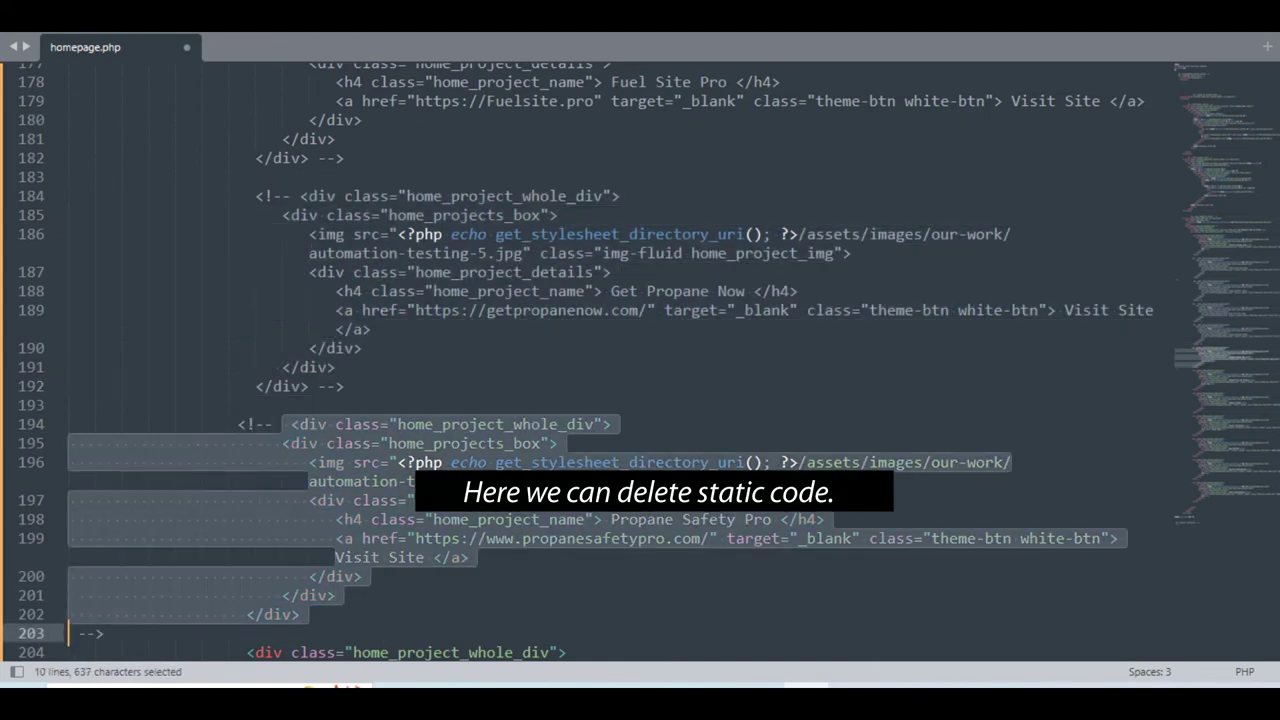
scroll(434, 617, "down", 3)
left_click_drag(247, 480, 354, 630)
key("ctrl+slash")
scroll(280, 370, "down", 3)
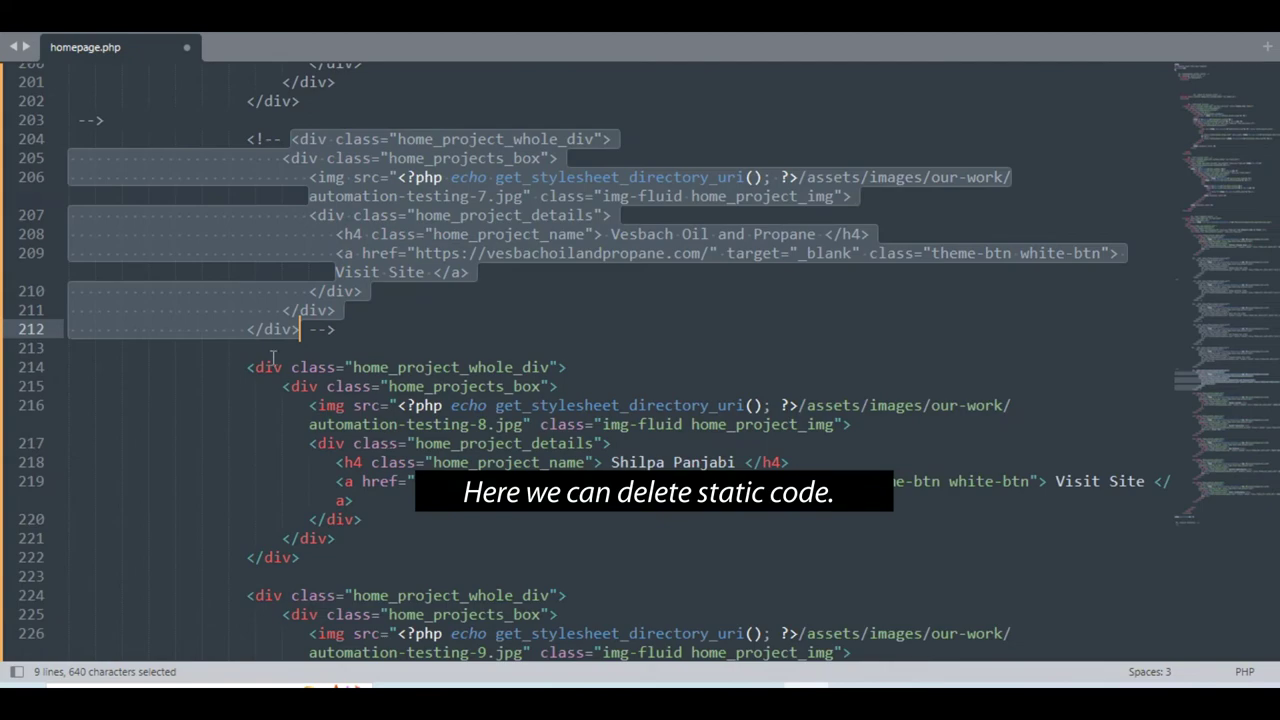
Comment out the remaining static slider blocks, from the automation-testing-8.jpg project through Vipra technologies.
left_click(264, 380)
scroll(600, 420, "down", 6)
scroll(400, 300, "up", 3)
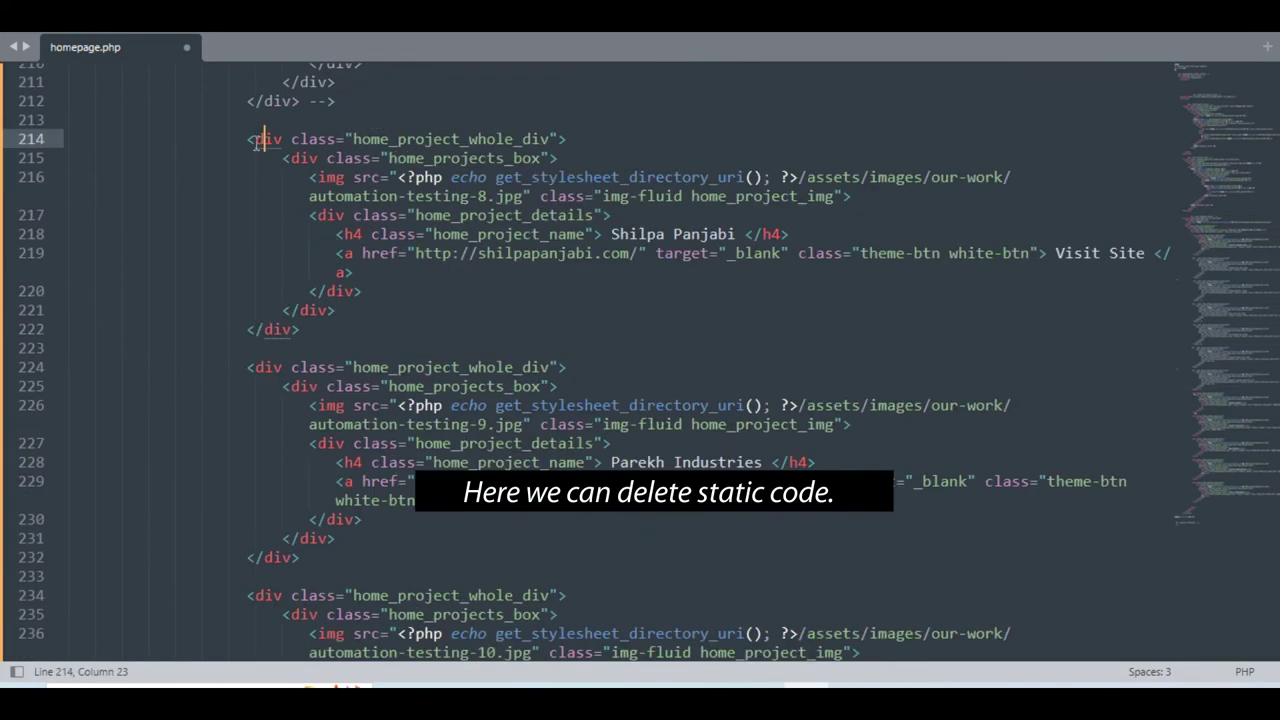
left_click_drag(247, 139, 300, 330)
scroll(474, 366, "down", 14)
left_click_drag(466, 348, 503, 332)
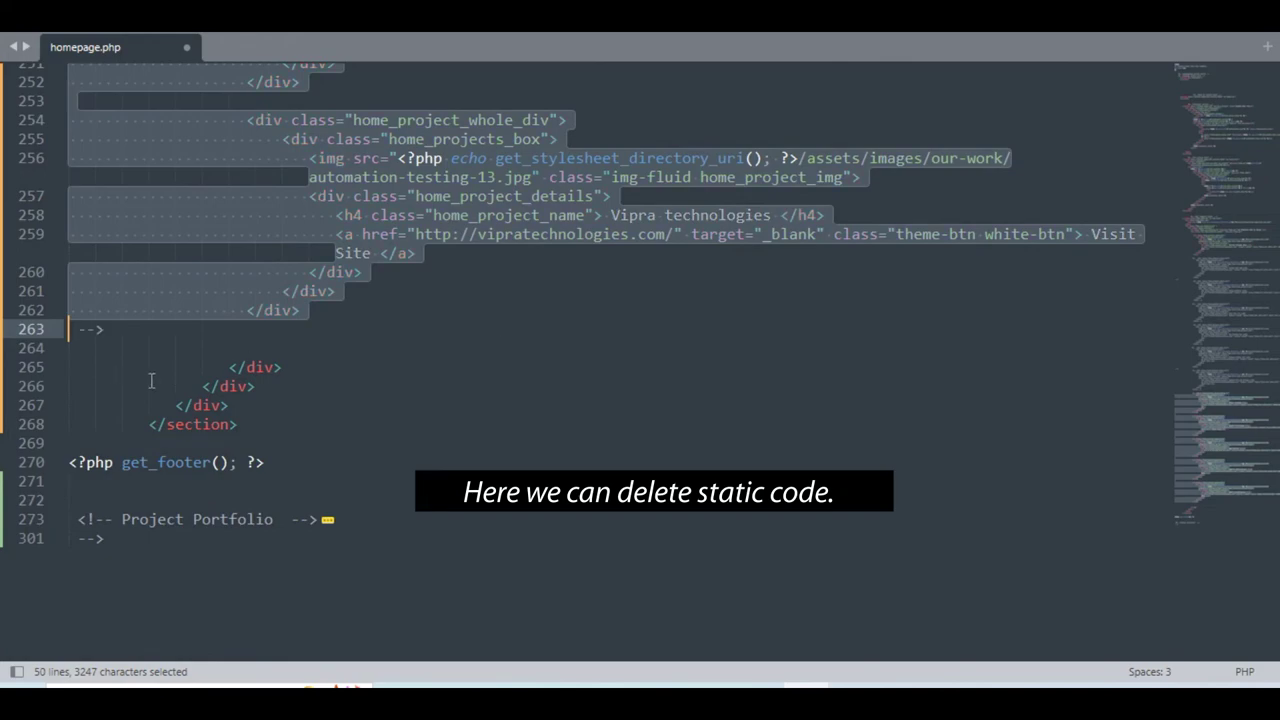
left_click(255, 367)
scroll(380, 378, "up", 20)
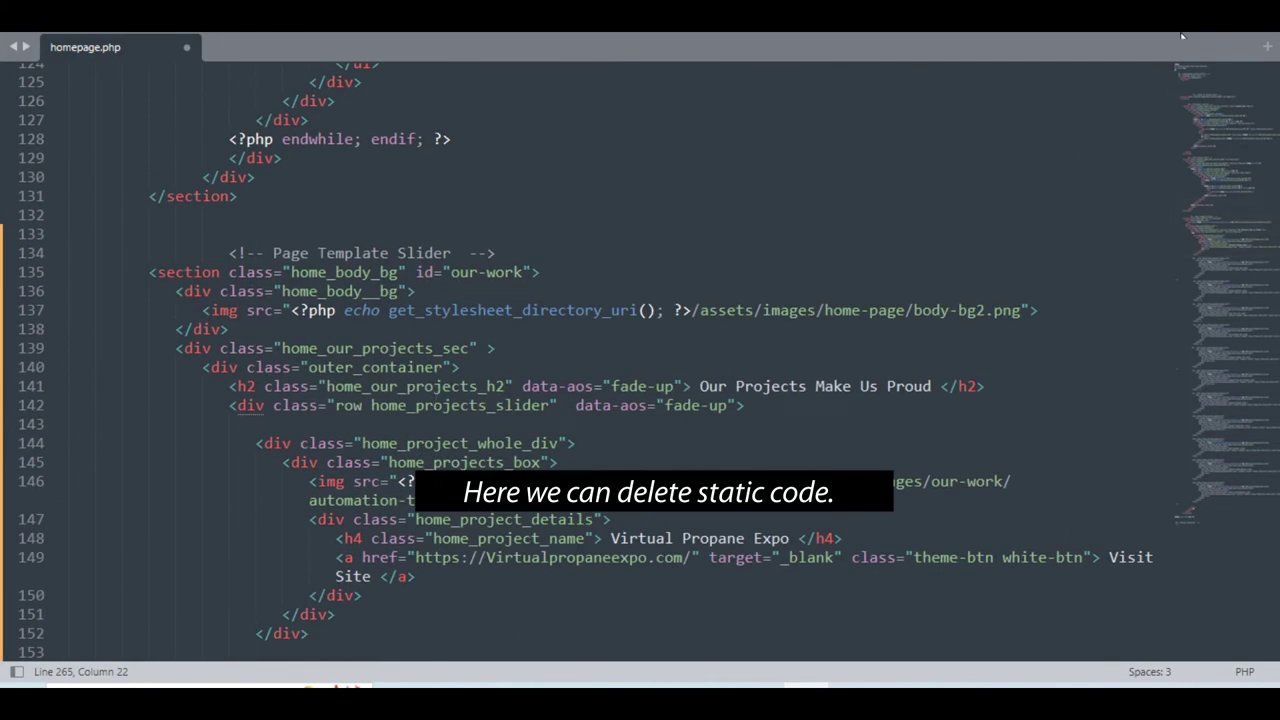
Delete all static project blocks after Virtual Propane Expo, up to the slider's closing tags, and save homepage.php.
key("ctrl+z")
left_click_drag(228, 383, 411, 213)
scroll(339, 511, "down", 3)
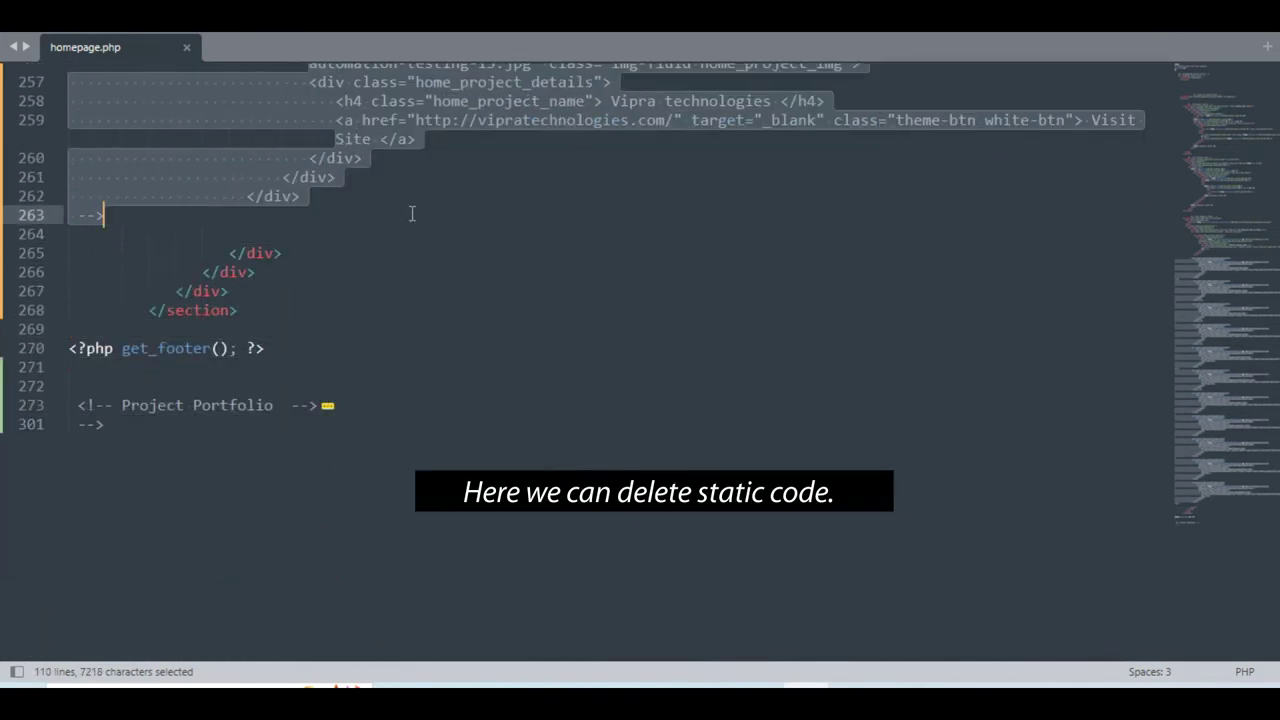
key("BackSpace")
scroll(349, 414, "up", 10)
key("ctrl+s")
Switch to the browser and examine the project slider on the site's home page.
key("alt+Tab")
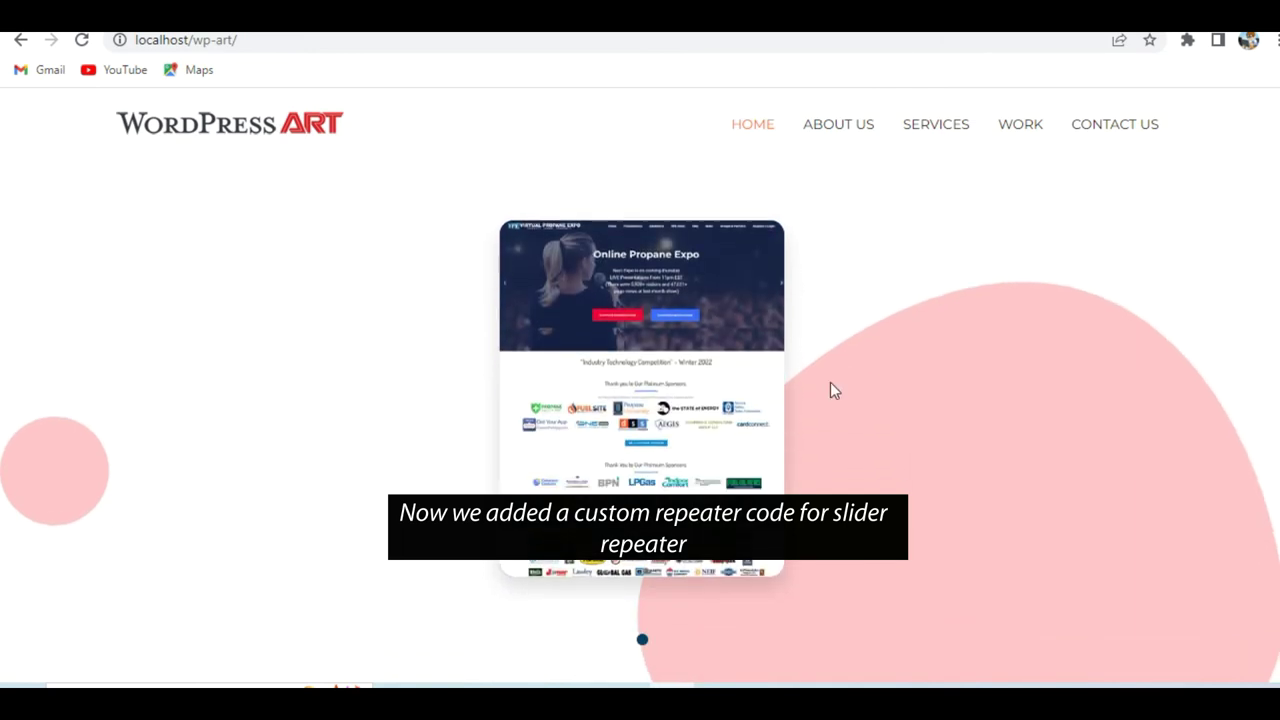
scroll(651, 428, "up", 1)
left_click_drag(346, 233, 716, 238)
left_click(997, 280)
scroll(991, 348, "down", 1)
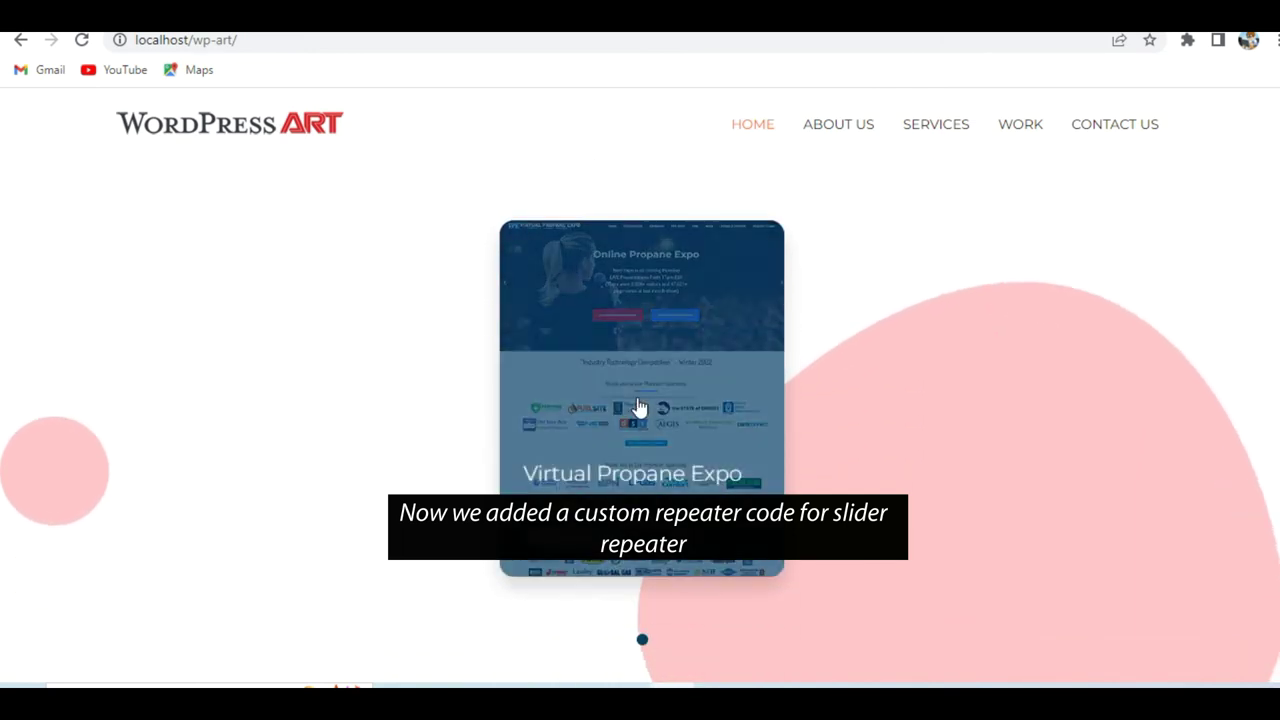